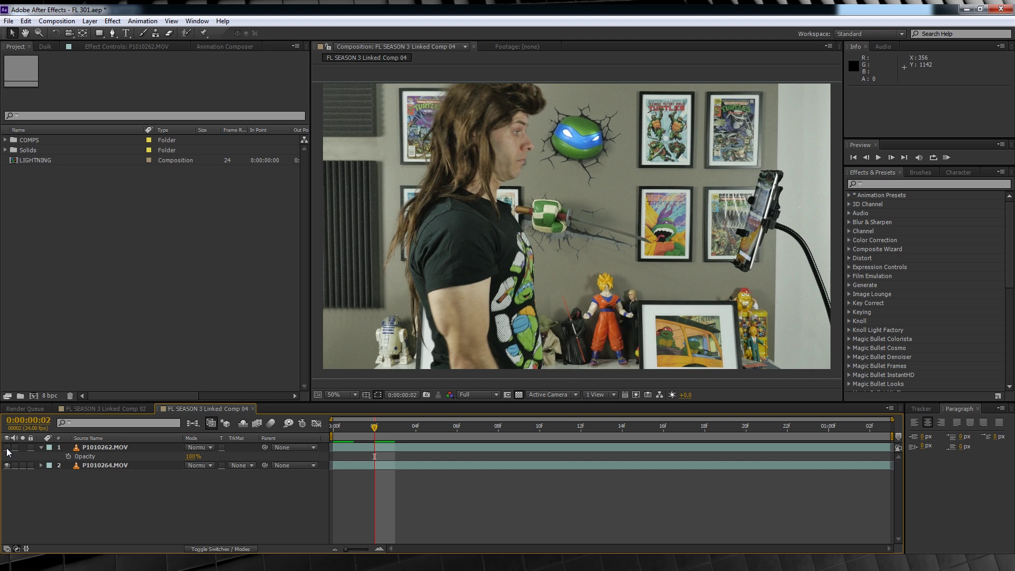
Show the P1010262.MOV layer, play both clips blended at 37% opacity, and return the layer to full opacity
click(7, 448)
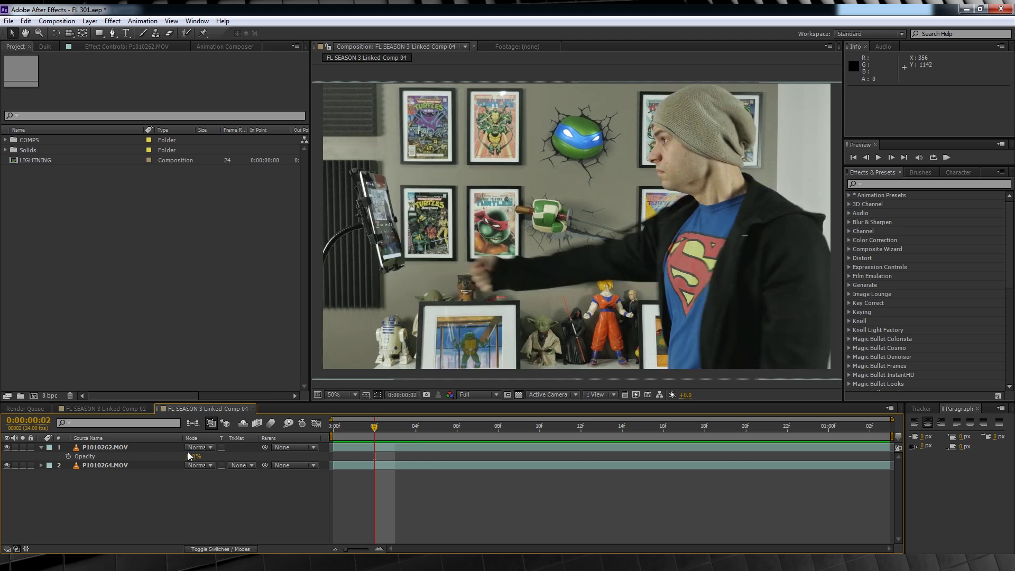
drag(194, 460, 175, 460)
key(space)
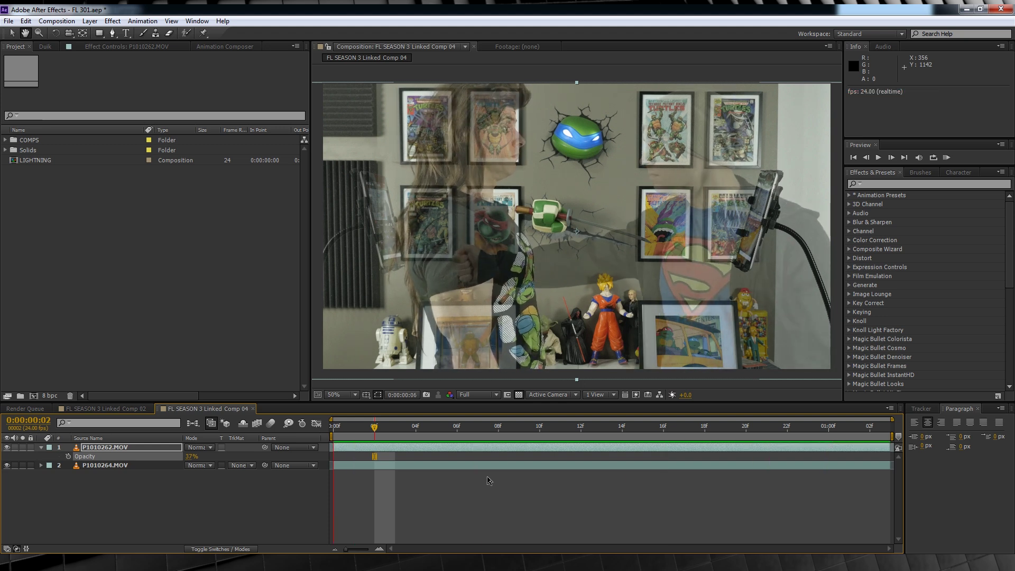
key(space)
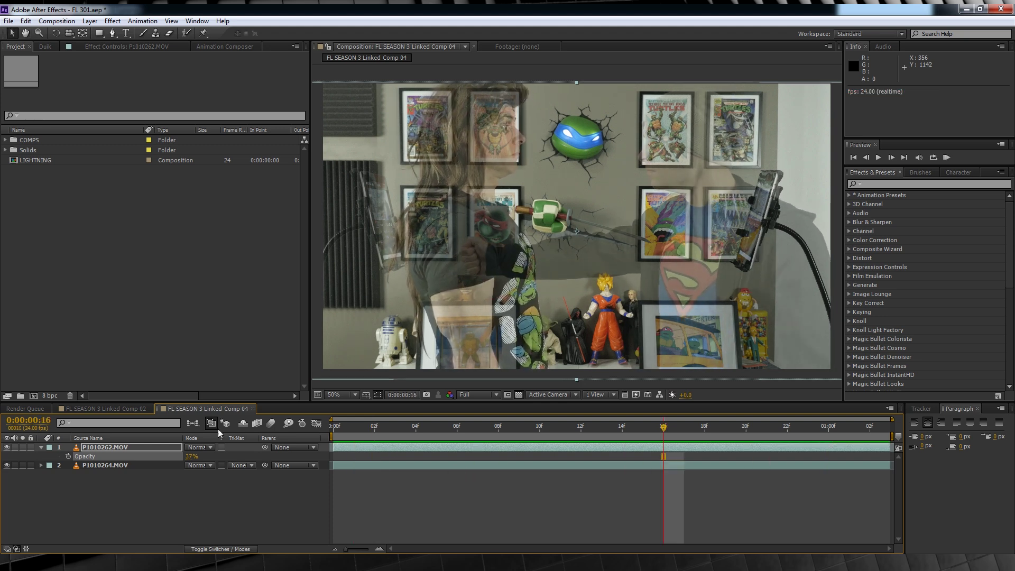
drag(191, 461, 269, 456)
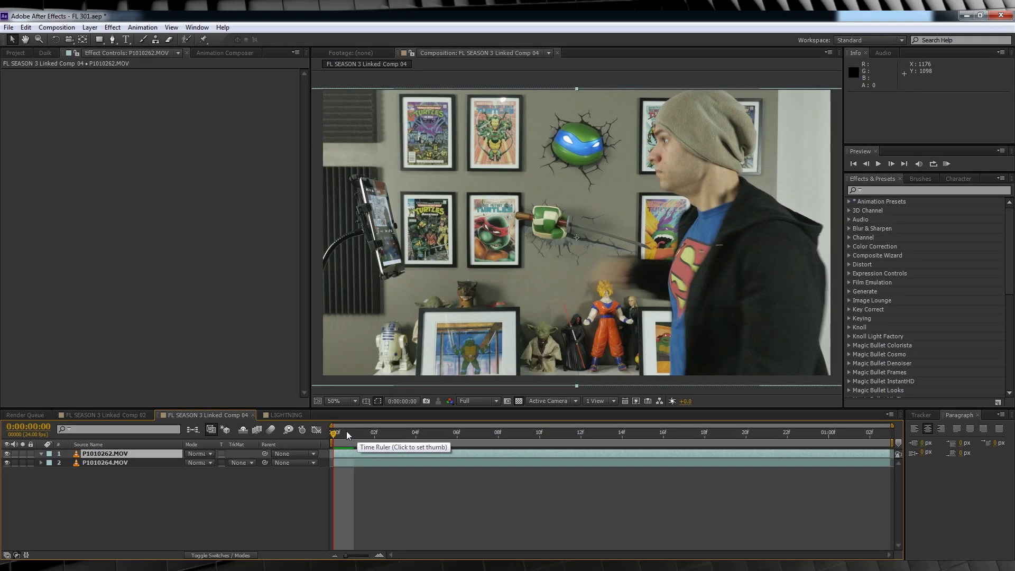
Try shifting the P1010262.MOV layer down by 44 px at frame 3, and undo the shift
drag(347, 434, 388, 437)
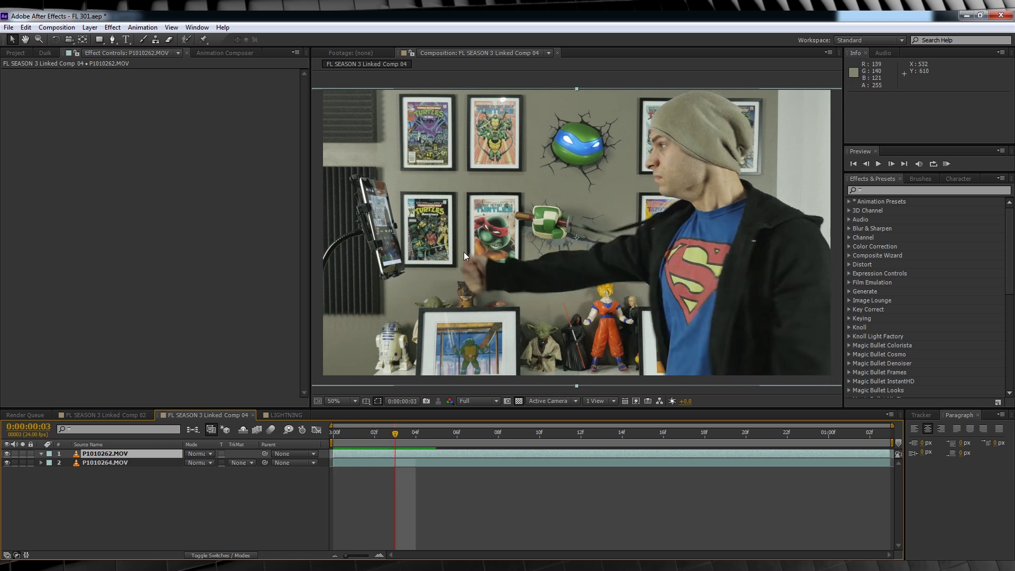
drag(522, 290, 522, 268)
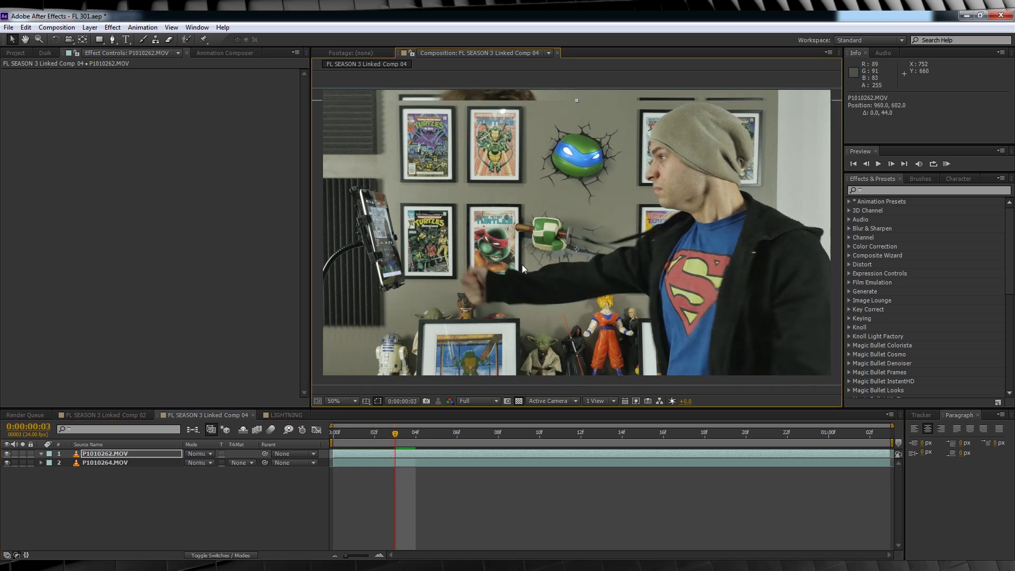
key(ctrl+z)
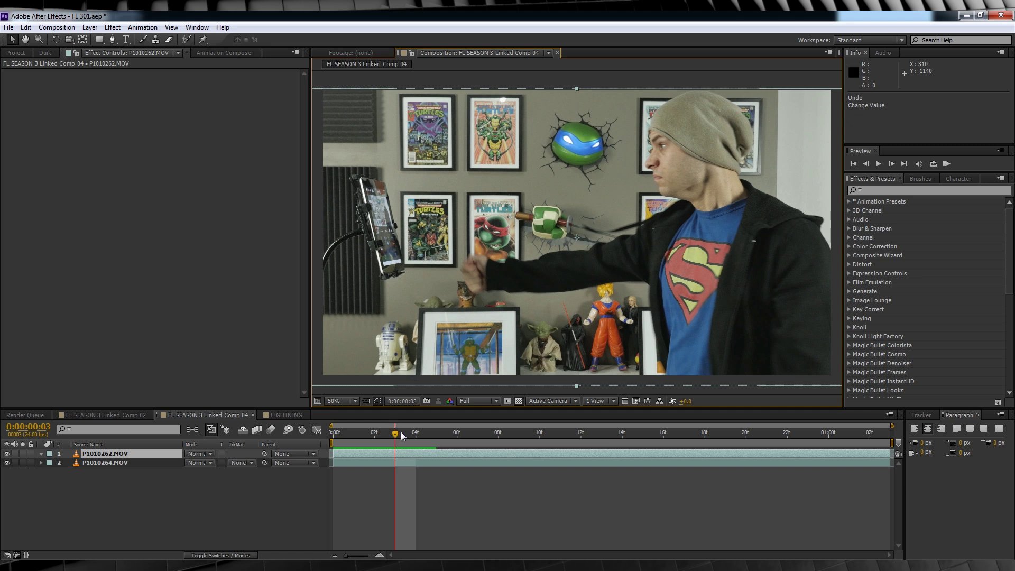
Go to frame 6, activate the Pen tool, and lower the P1010262.MOV layer's opacity to 61%
drag(402, 435, 451, 436)
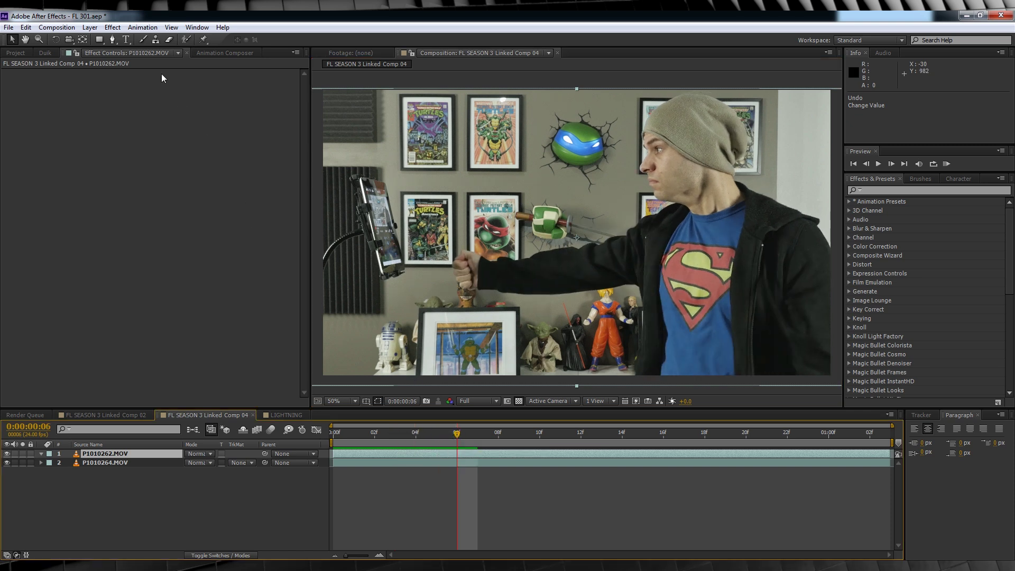
click(113, 41)
scroll(557, 278, up, 2)
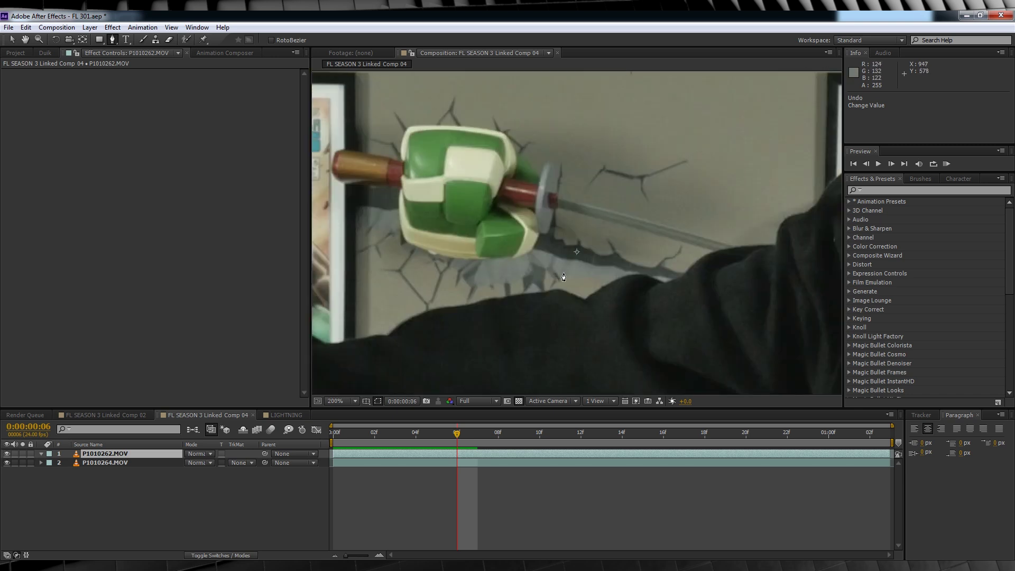
scroll(560, 277, down, 1)
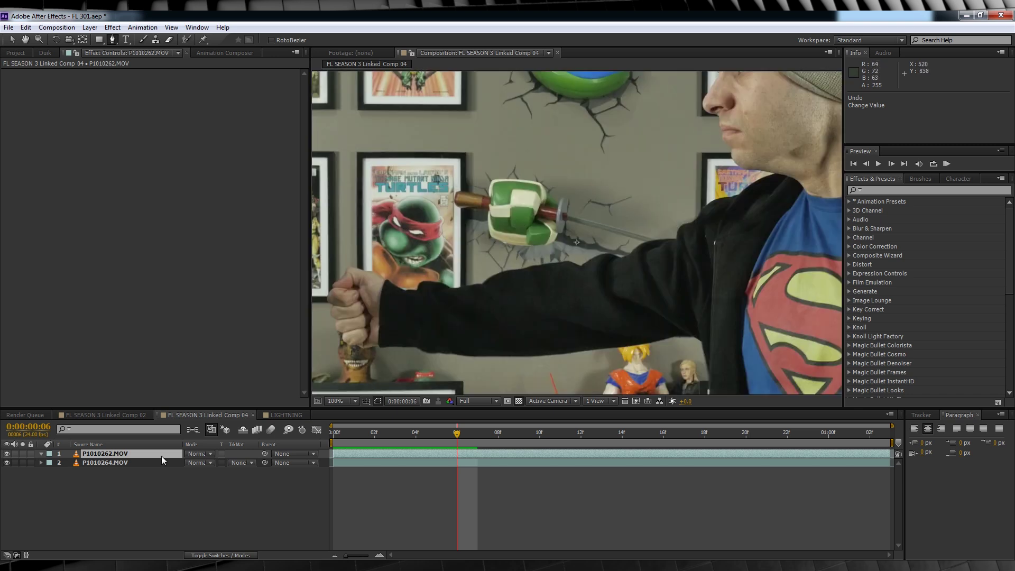
key(t)
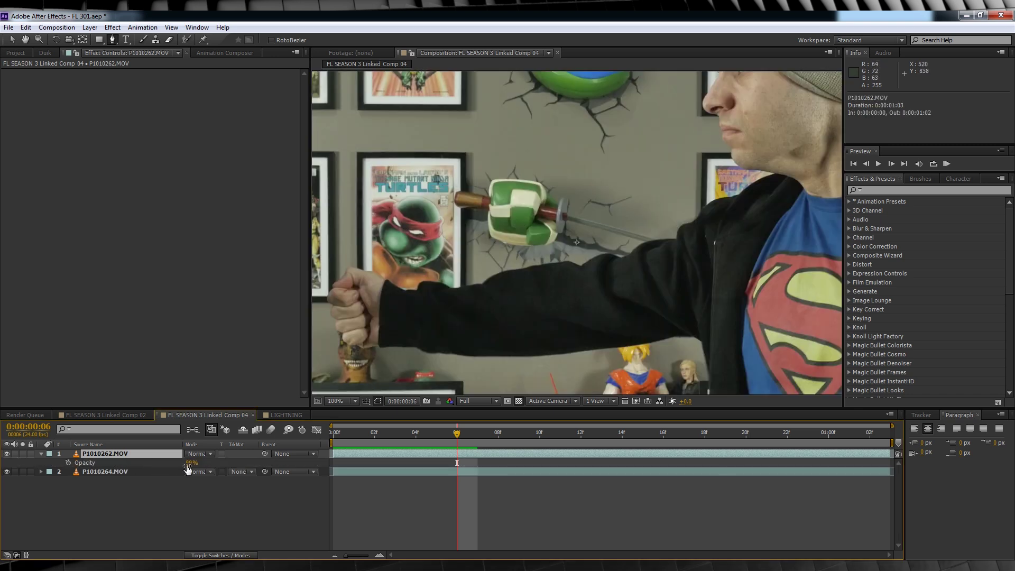
drag(188, 468, 171, 467)
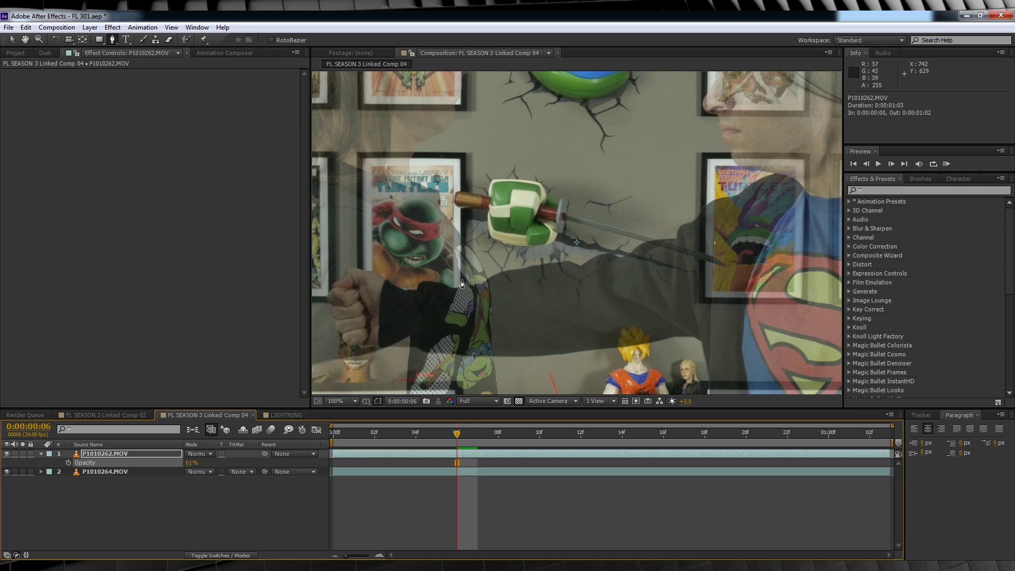
Start a mask on P1010262.MOV, tracing down the front edge of the turtle shirt and along the underside of the sleeve
scroll(428, 280, up, 1)
click(575, 232)
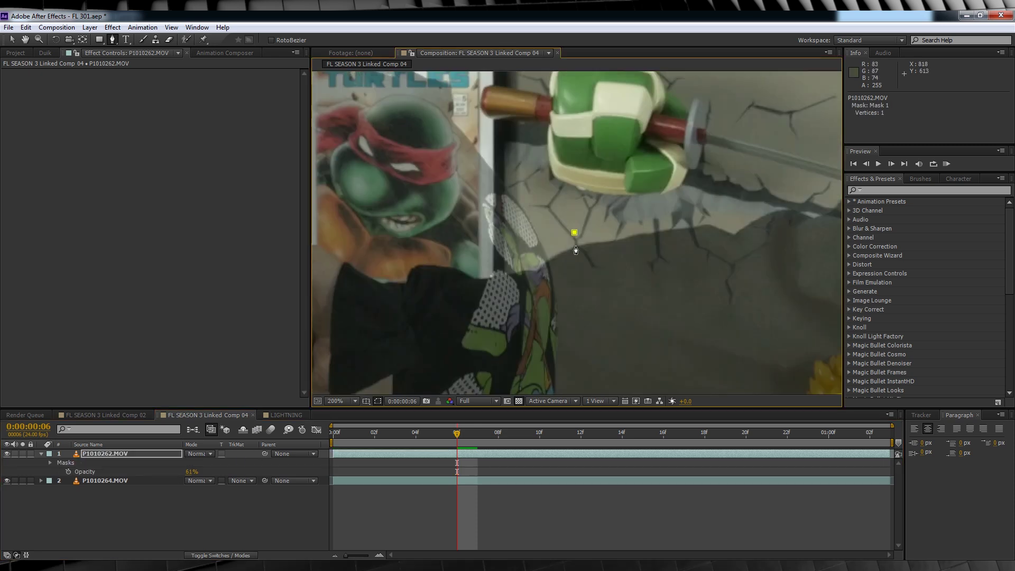
click(571, 248)
click(564, 252)
scroll(535, 305, down, 1)
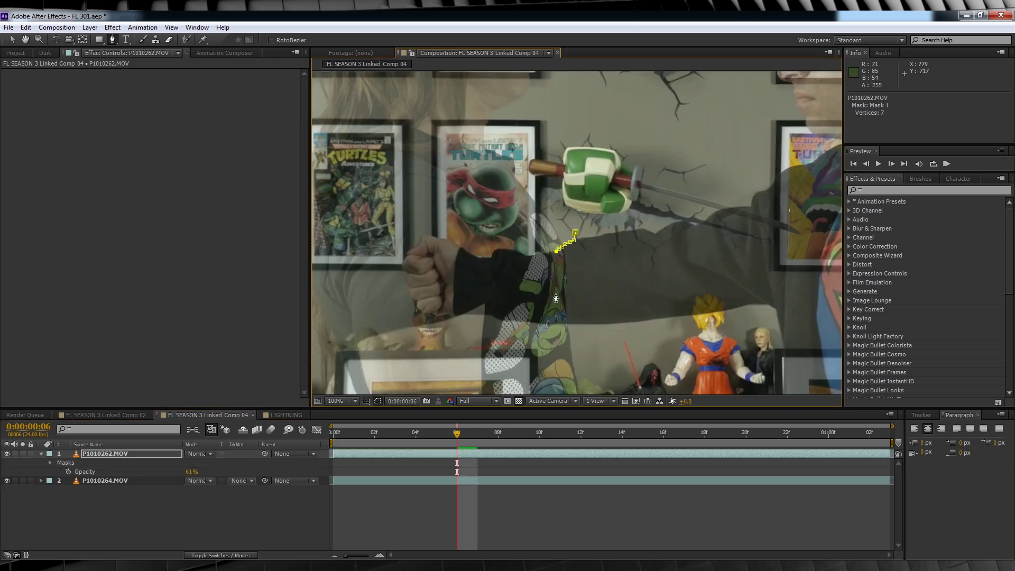
click(556, 294)
click(556, 303)
click(557, 320)
scroll(561, 326, up, 1)
click(569, 229)
scroll(615, 231, down, 2)
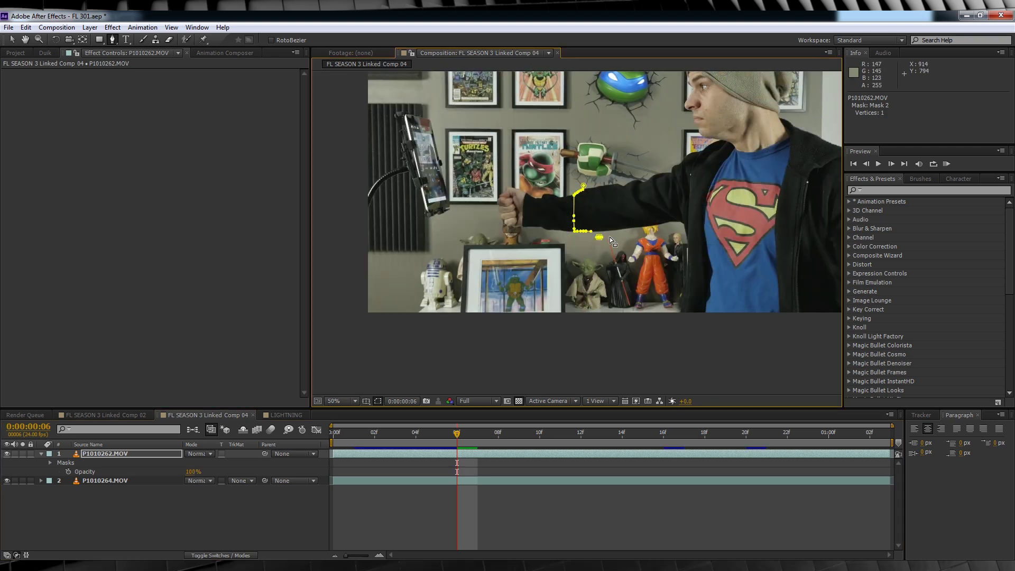
scroll(610, 237, up, 1)
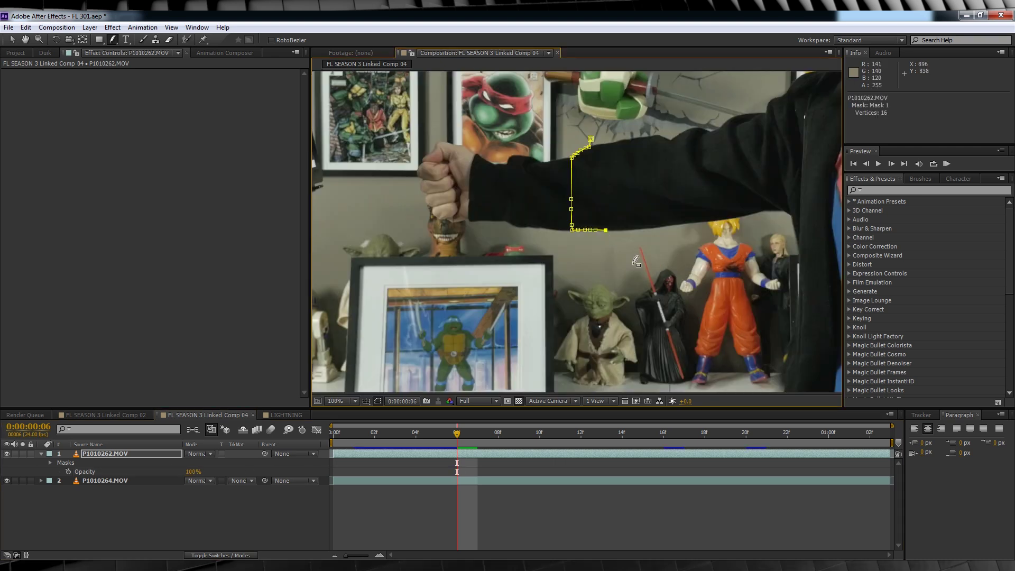
Continue the mask outside the frame around the man in the beanie and close it above his outstretched arm
click(633, 259)
scroll(636, 263, down, 1)
click(652, 328)
scroll(653, 326, down, 1)
click(739, 293)
click(742, 208)
click(734, 122)
click(639, 108)
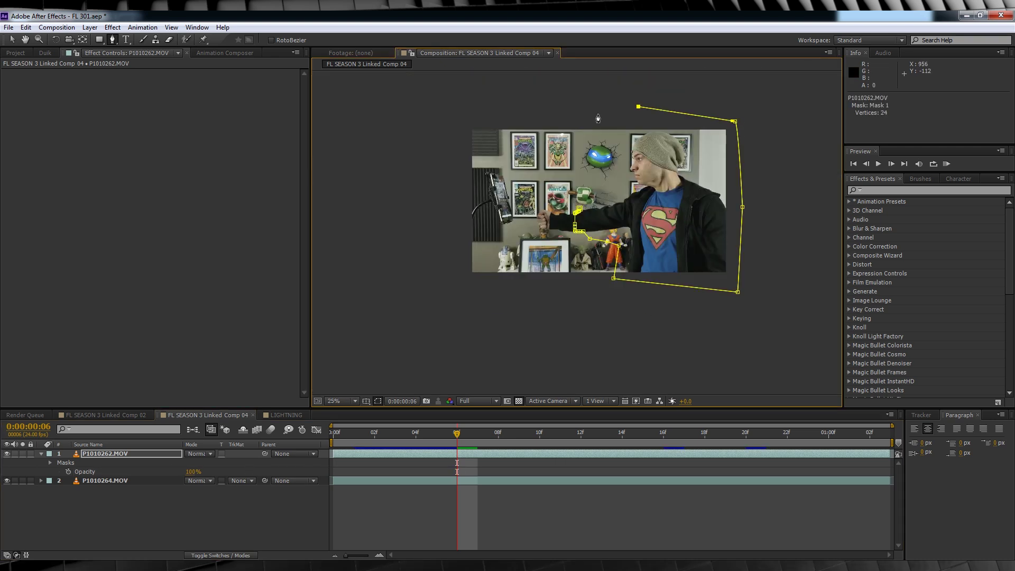
click(596, 113)
click(601, 179)
Set Mask 1's feather to 5 pixels
click(50, 462)
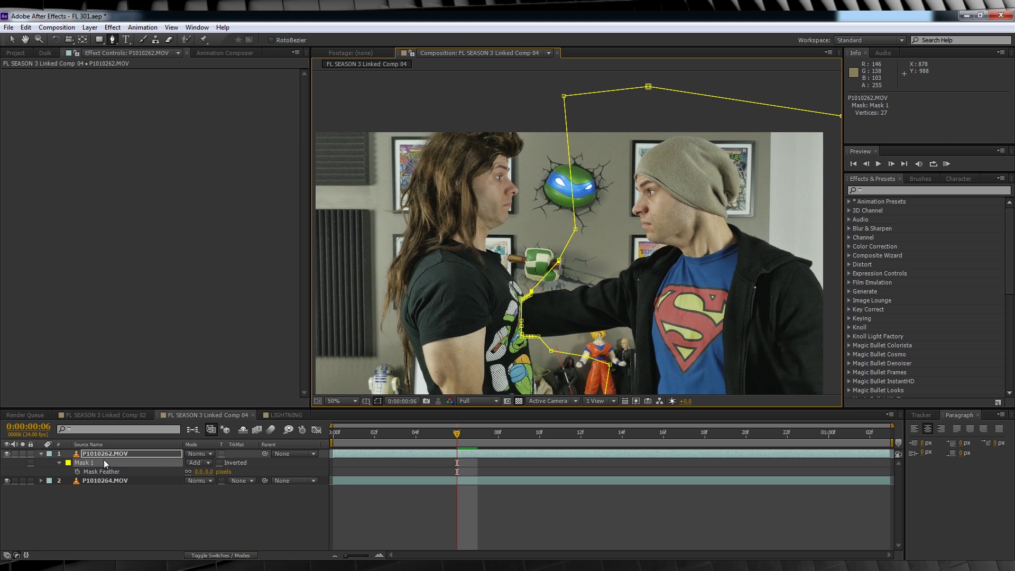
click(209, 472)
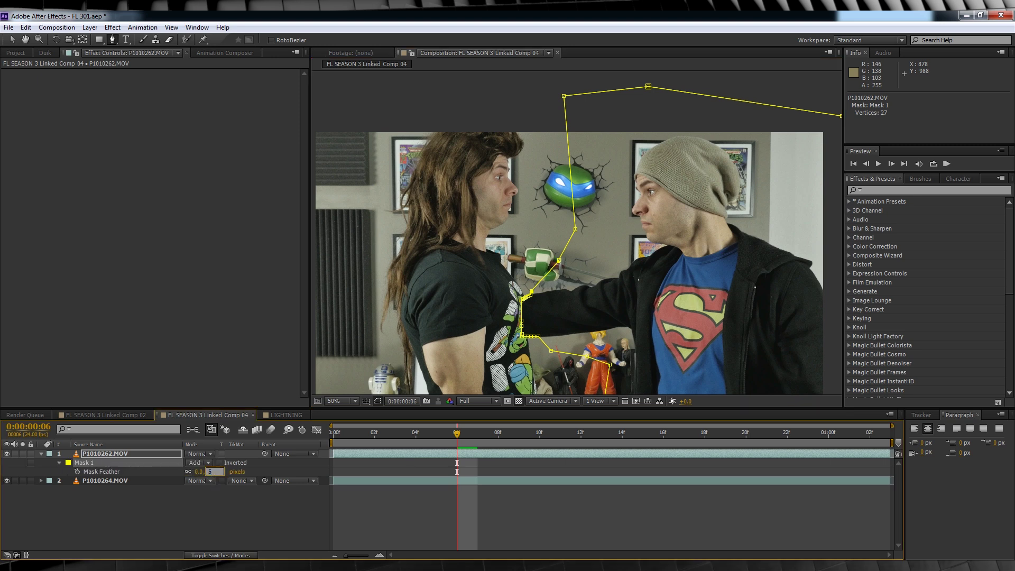
key(Return)
click(261, 525)
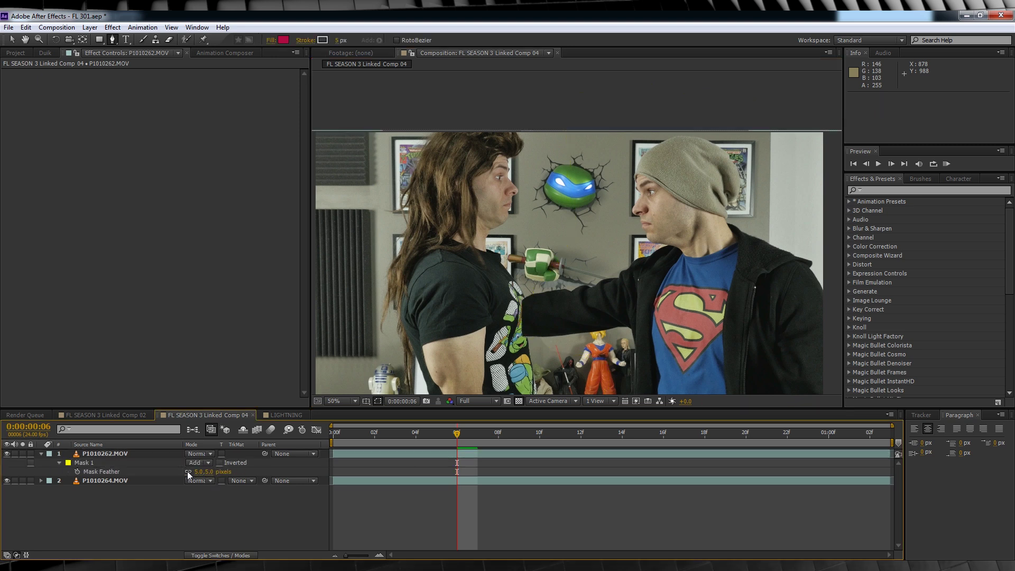
Show all of Mask 1's properties and start keyframing its Mask Path at frame 6
click(100, 455)
click(59, 464)
click(59, 464)
click(77, 473)
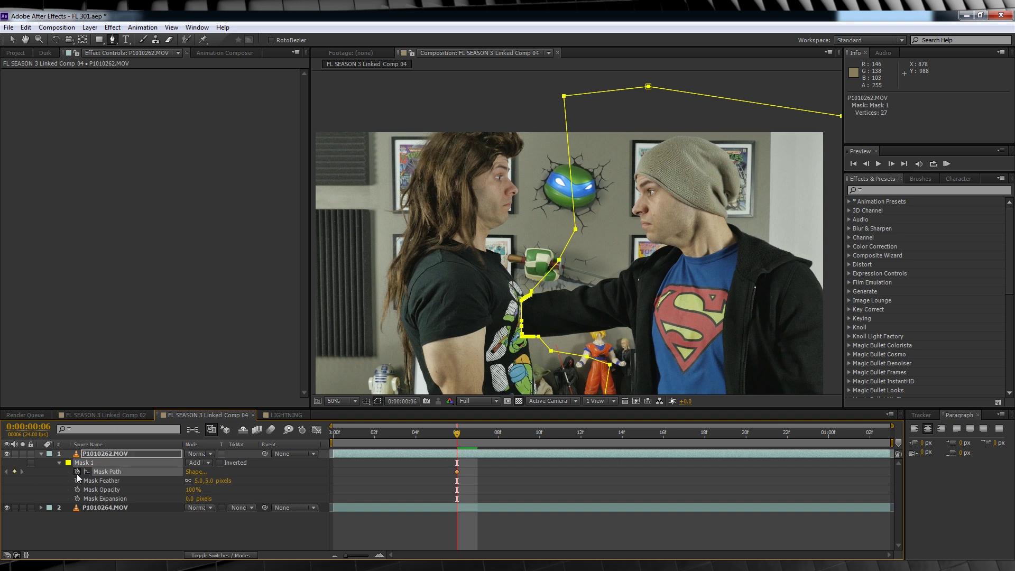
Lower the P1010262.MOV layer's opacity to 81% for a close-up view of the mask edge where the sleeve meets the chest
scroll(539, 330, up, 2)
scroll(539, 331, down, 2)
key(z)
click(537, 315)
click(581, 225)
click(105, 453)
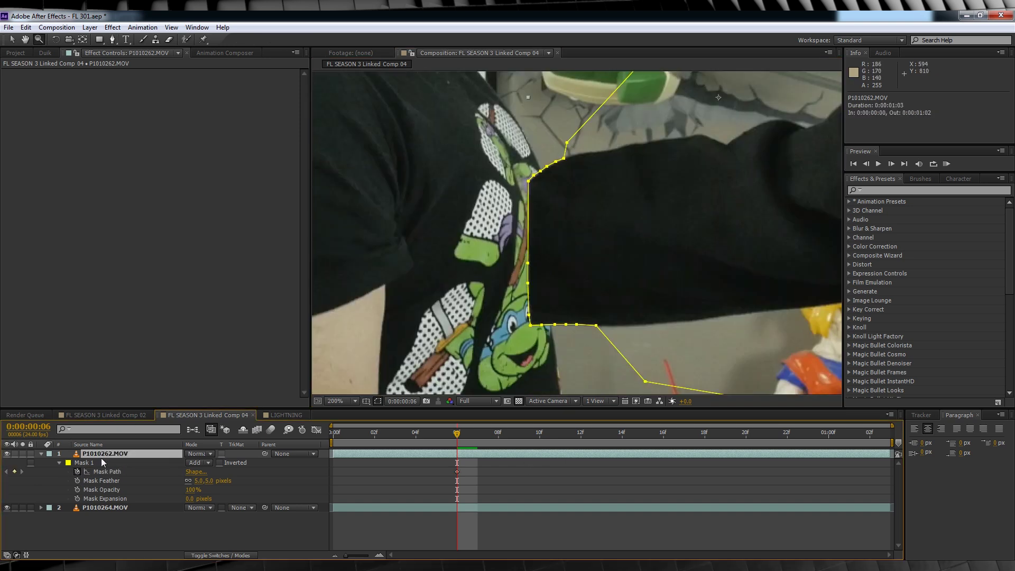
key(t)
drag(191, 463, 181, 465)
click(406, 500)
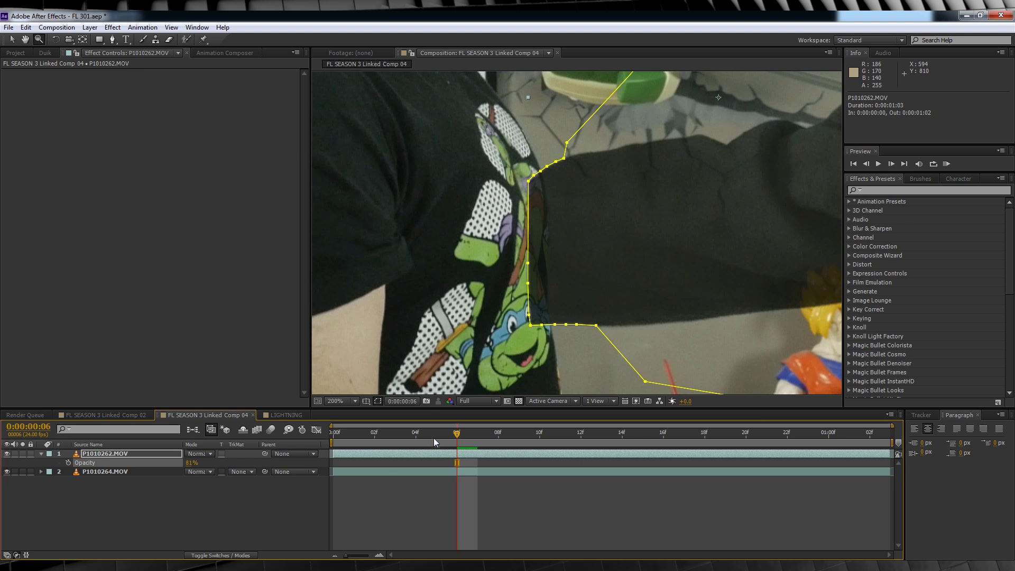
Show the Mask 1 properties again and set the mask's mode to None
click(41, 454)
click(42, 454)
click(50, 463)
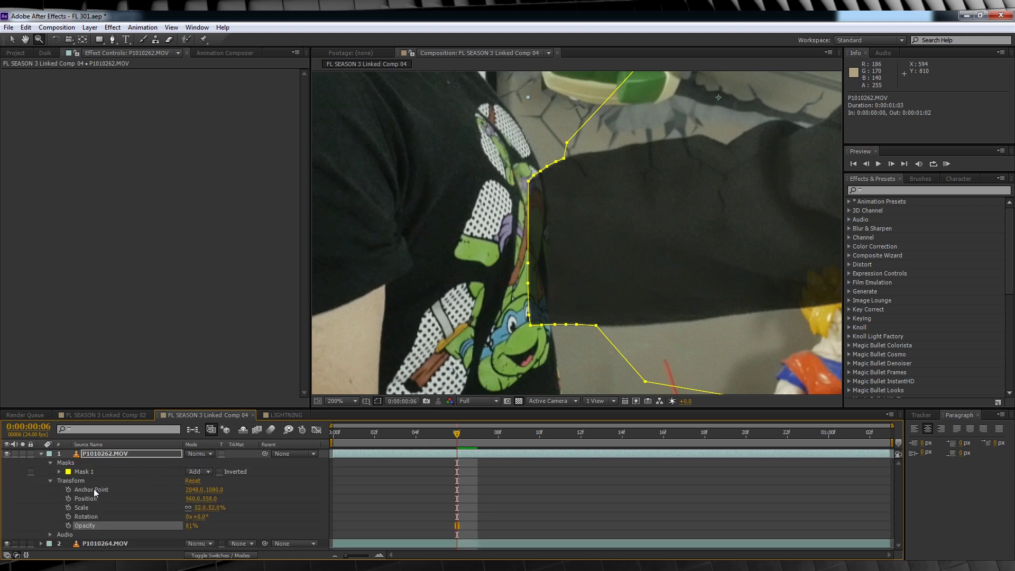
click(59, 472)
mouse_move(457, 435)
mouse_down()
mouse_move(519, 435)
mouse_move(462, 434)
mouse_up()
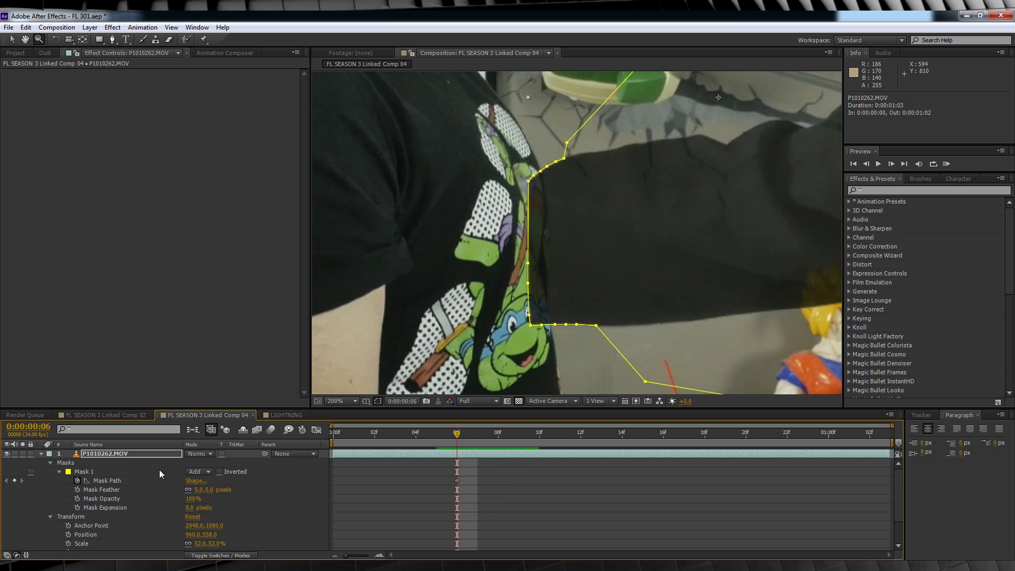
click(201, 475)
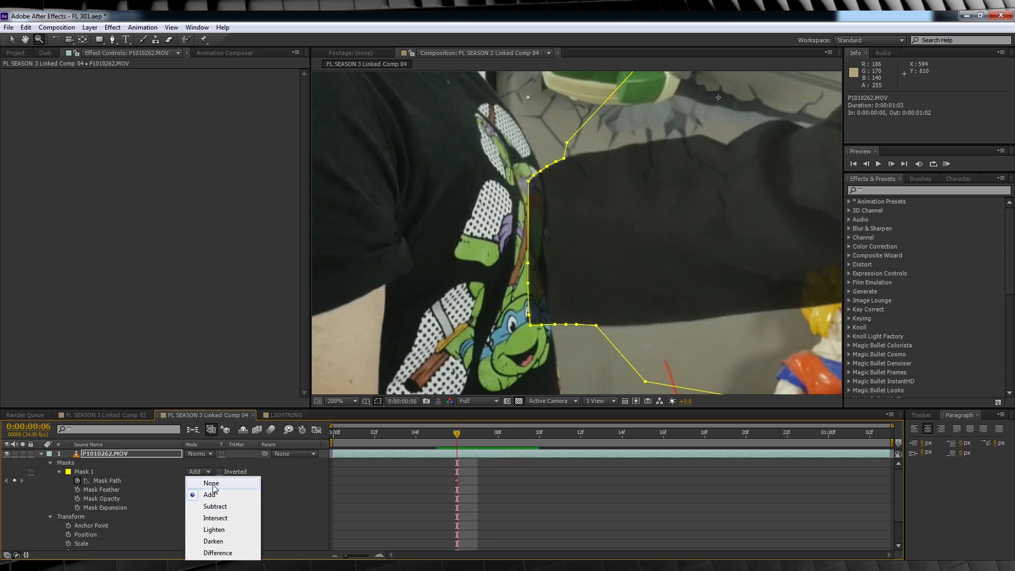
click(211, 482)
Reshape Mask 1 along the sleeve and chest edge, keyframing its path at frames 8, 10 and 11
drag(475, 432, 510, 431)
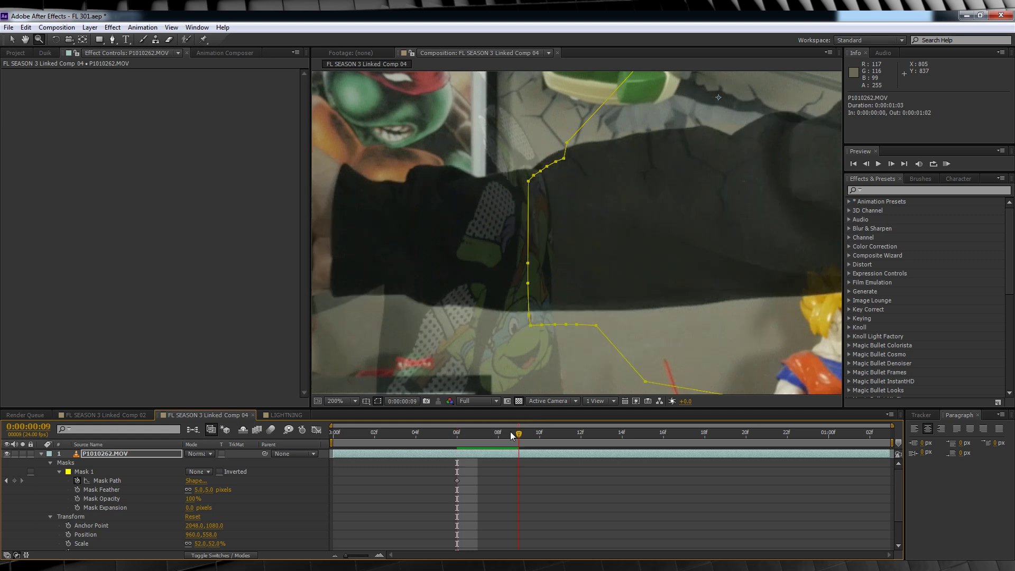
key(v)
click(540, 433)
key(z)
click(555, 155)
drag(535, 286, 538, 275)
drag(539, 433, 560, 435)
drag(539, 274, 513, 260)
Keyframe Mask 1's path at frames 12, 13 and 14, and continue matching the arm through the remaining frames
click(580, 434)
drag(598, 438, 601, 434)
drag(524, 248, 525, 242)
click(622, 434)
scroll(580, 249, down, 1)
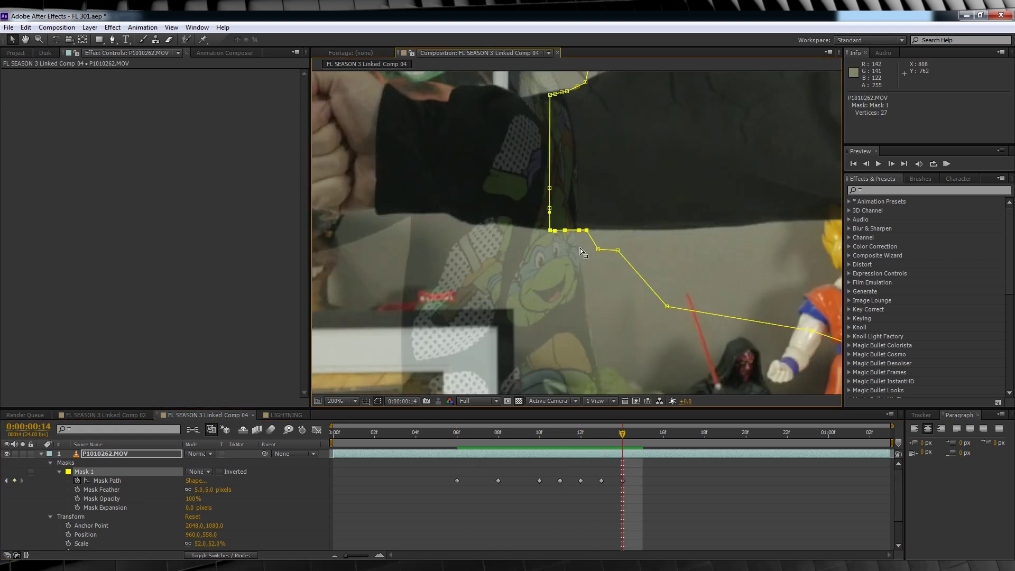
scroll(580, 249, up, 1)
click(644, 434)
click(705, 433)
drag(705, 433, 808, 435)
Adjust Mask 1's upper and lower sleeve vertices frame by frame, working backward from frame 5 to the clip's start
drag(569, 247, 570, 236)
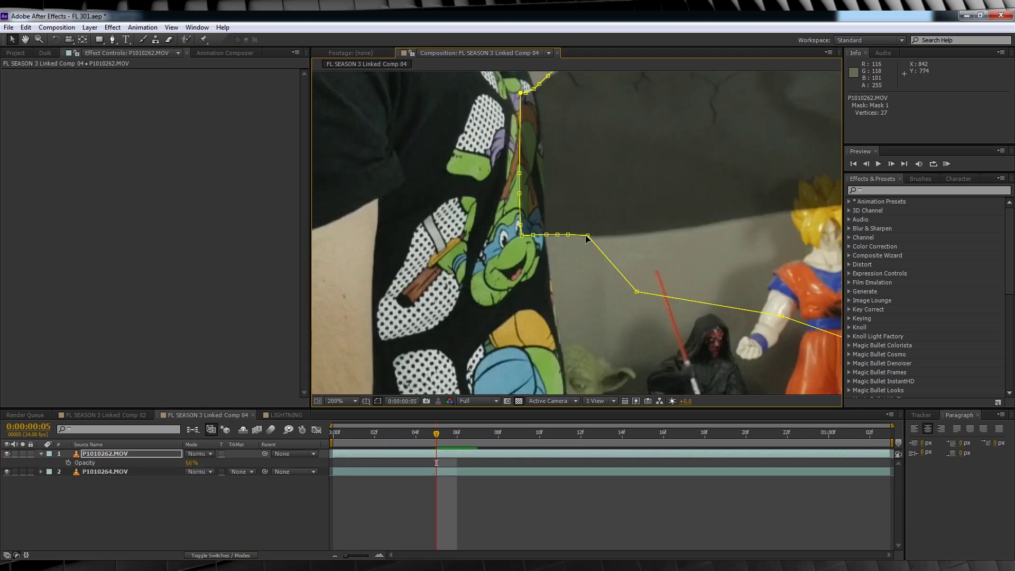
click(569, 236)
key(Page_Up)
drag(568, 236, 569, 229)
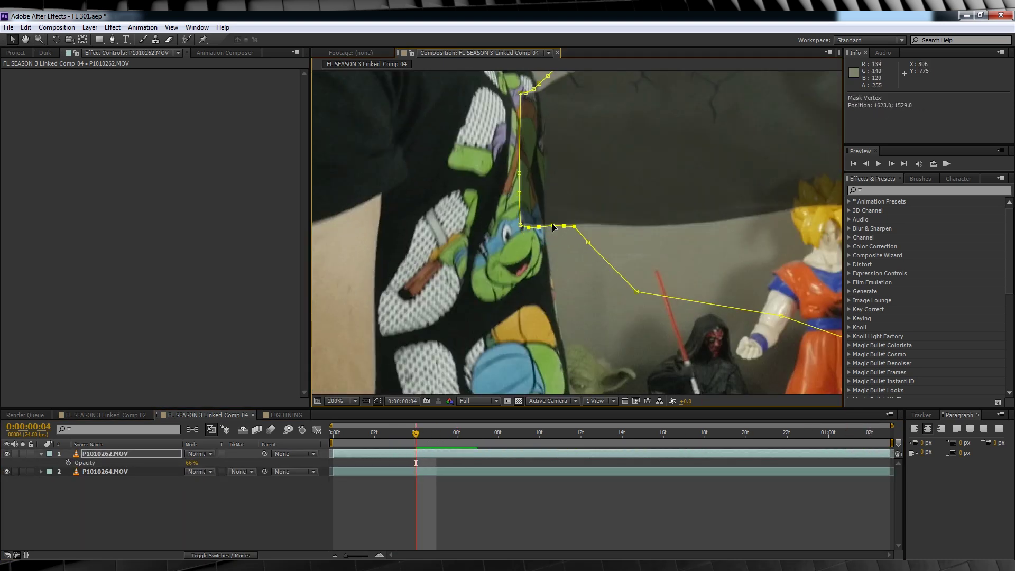
scroll(569, 229, up, 1)
drag(529, 90, 615, 88)
key(Page_Up)
drag(664, 223, 665, 235)
key(Page_Up)
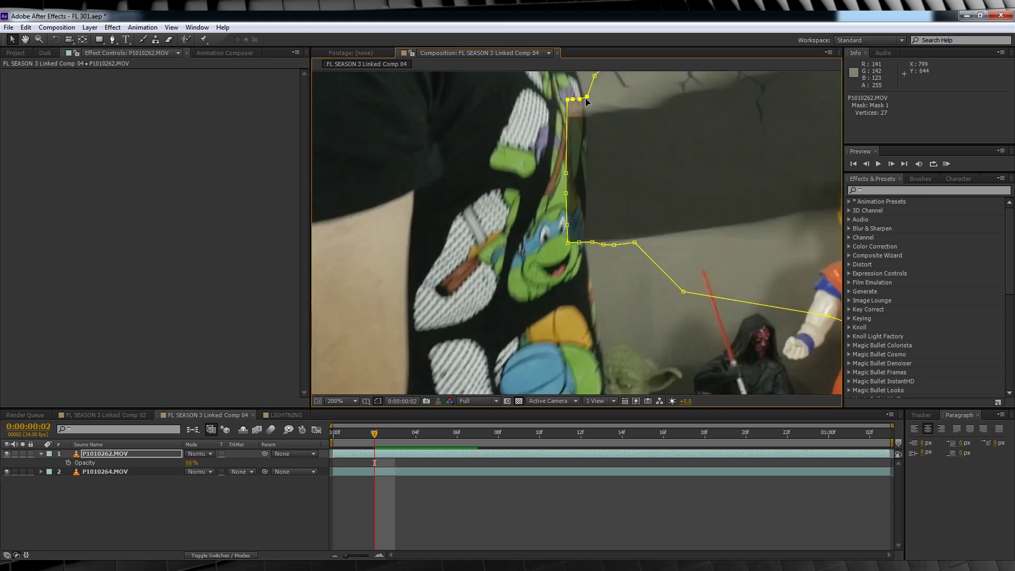
key(Page_Up)
key(Page_Up)
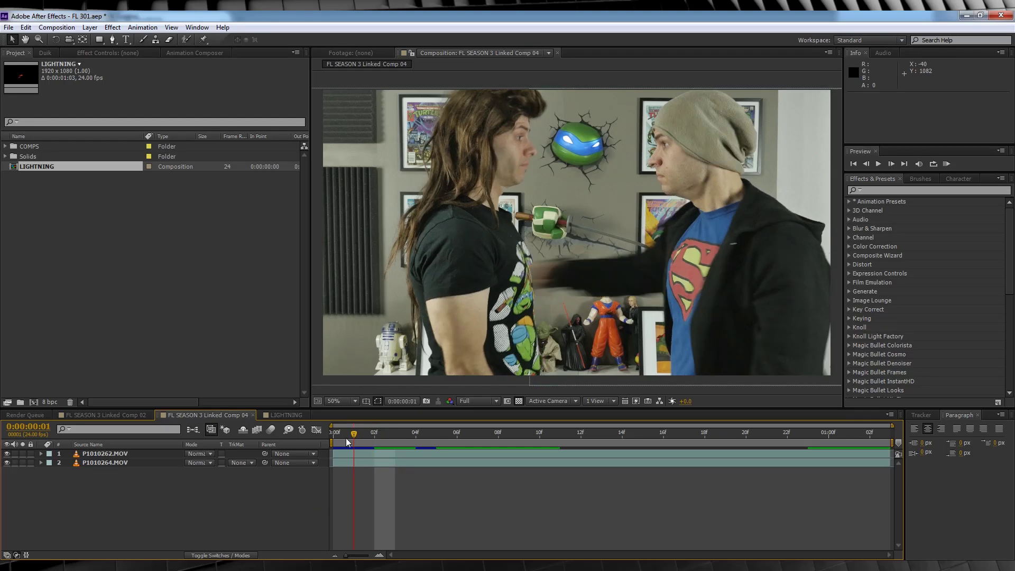
Scrub the opening frames to frame 2 and add a new adjustment layer above both clips
drag(333, 434, 376, 434)
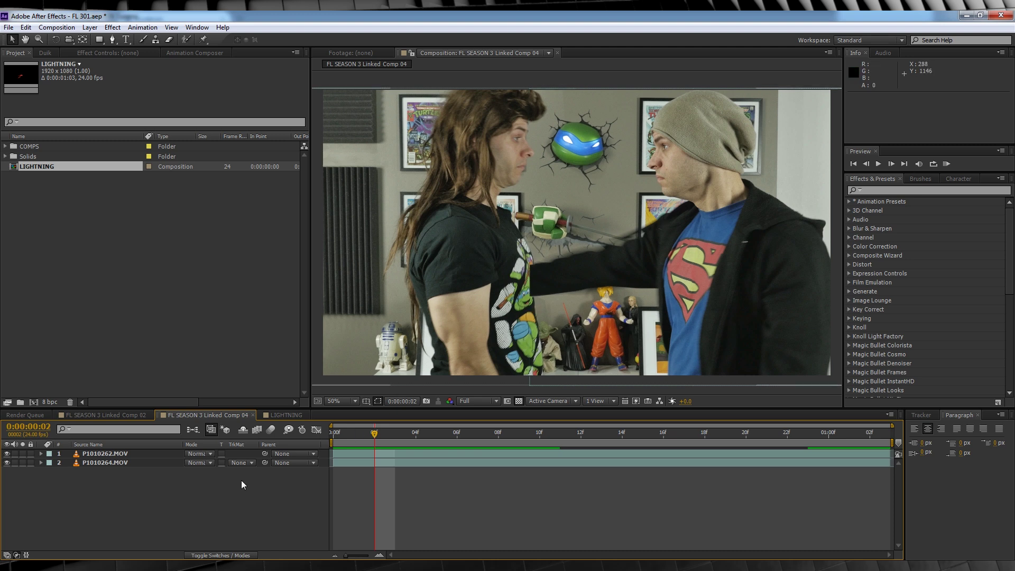
click(88, 28)
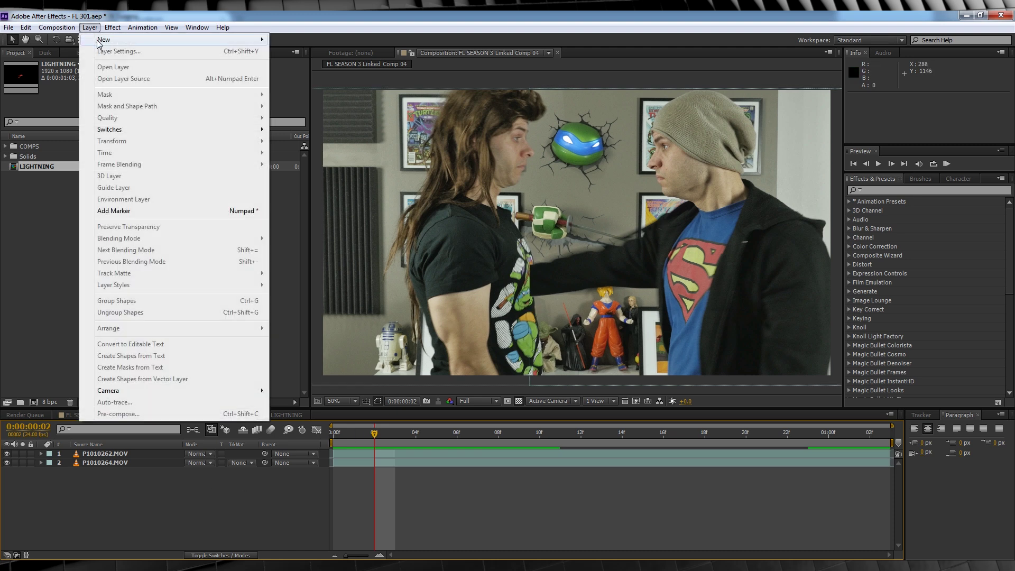
mouse_move(100, 42)
click(296, 106)
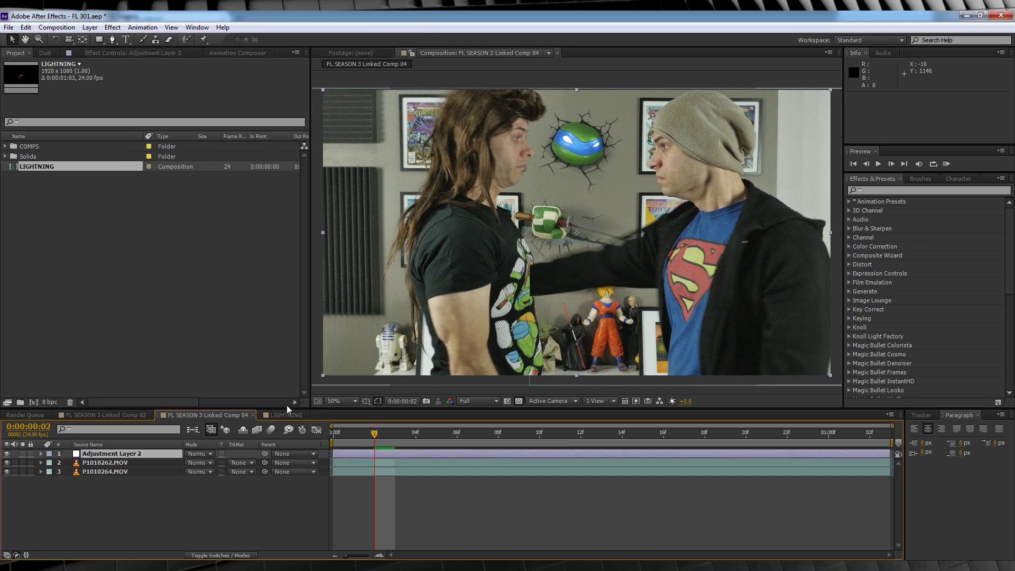
Draw a closed mask around the outstretched sleeve, from chest to shoulder, on the adjustment layer at frame 7
drag(376, 439, 478, 438)
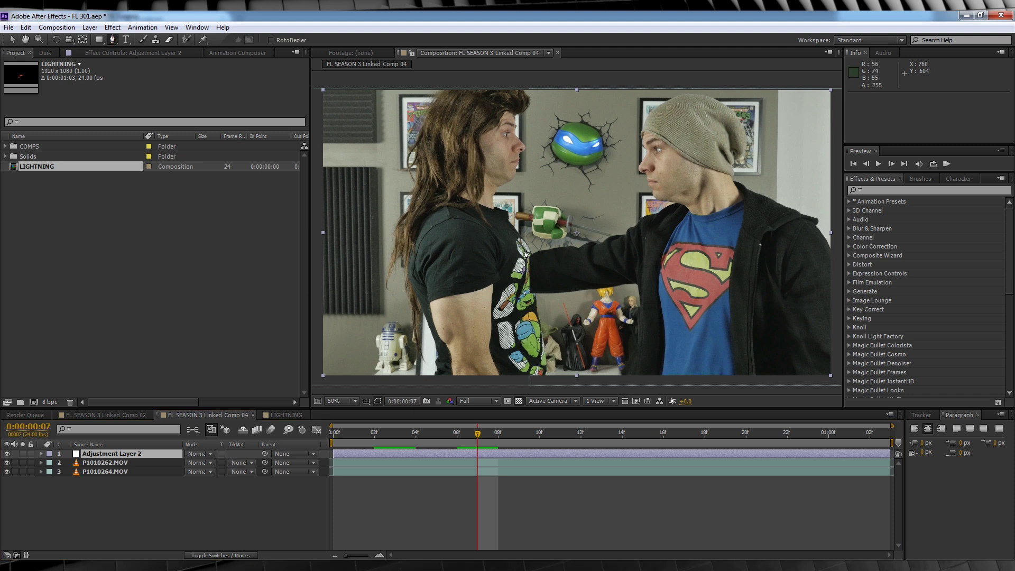
key(period)
click(712, 193)
click(708, 220)
click(707, 252)
click(708, 277)
click(702, 300)
click(700, 328)
click(692, 342)
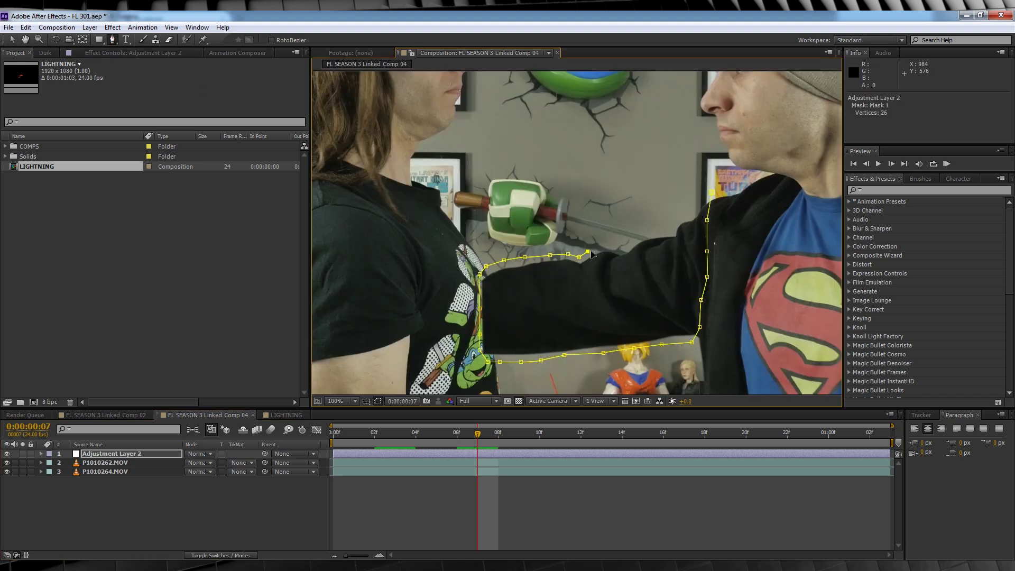
click(696, 210)
click(712, 194)
key(v)
drag(712, 193, 706, 210)
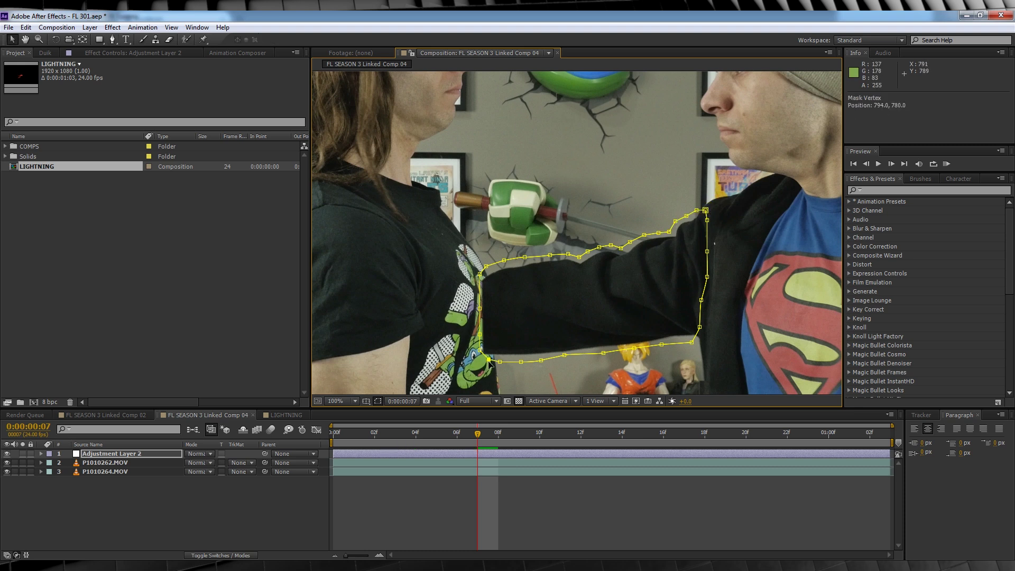
Reveal Mask 1's properties on the adjustment layer and start keyframing its Mask Path at frame 7
click(42, 454)
click(51, 463)
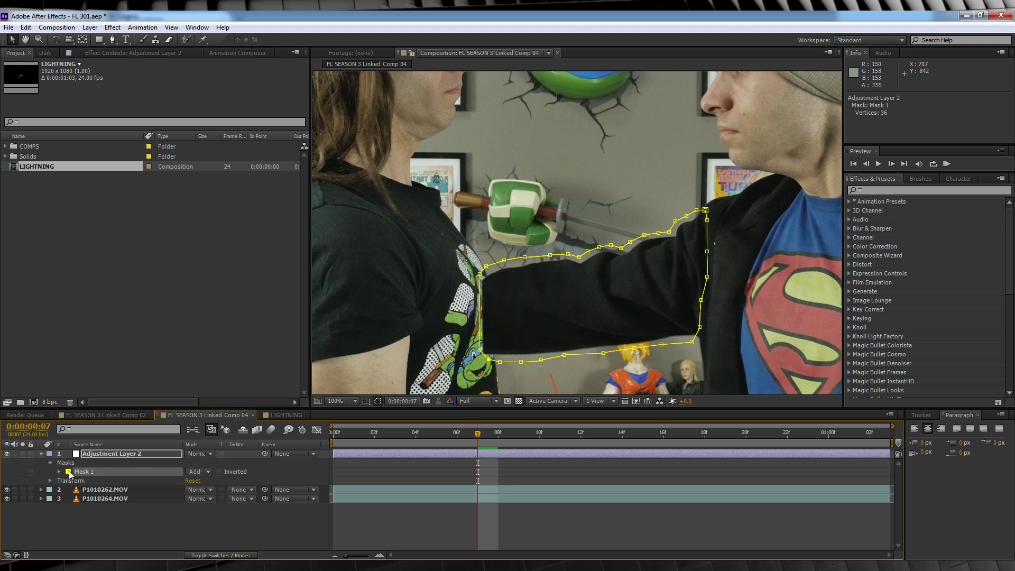
click(60, 472)
click(77, 481)
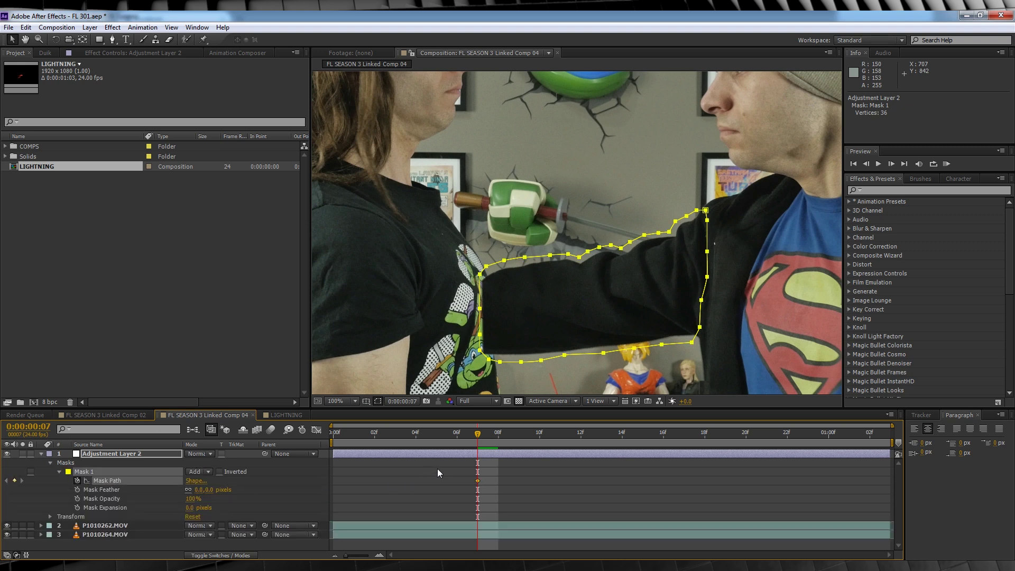
Reshape the adjustment layer's Mask 1 along the sleeve's lower, shoulder and upper edges at frame 10
drag(480, 435, 540, 434)
drag(489, 359, 492, 353)
drag(520, 359, 521, 355)
drag(541, 357, 541, 354)
drag(691, 339, 686, 336)
drag(700, 324, 689, 324)
drag(707, 273, 701, 273)
drag(696, 207, 696, 209)
drag(687, 212, 676, 220)
drag(630, 239, 632, 241)
drag(621, 245, 624, 245)
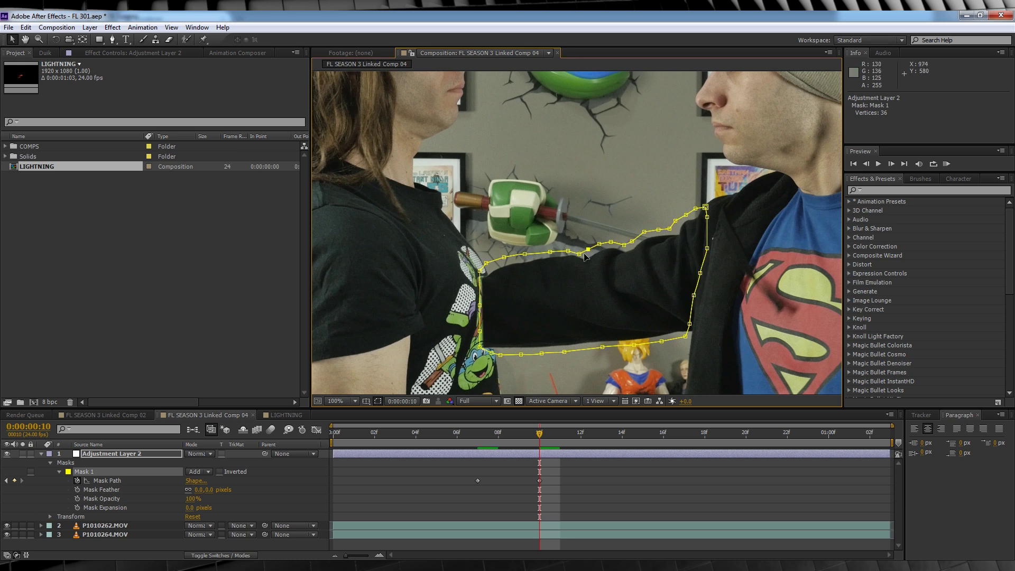
Fit the adjustment layer's Mask 1 to the sleeve's lower and upper edges at frame 15
drag(540, 434, 644, 433)
drag(702, 297, 698, 298)
drag(491, 353, 492, 348)
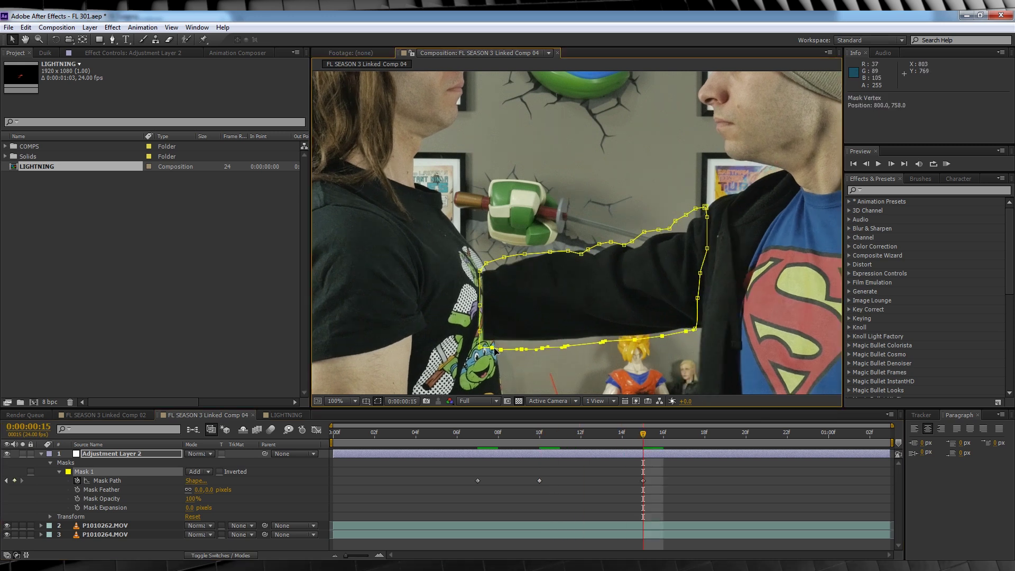
drag(632, 242, 636, 240)
drag(624, 245, 579, 248)
drag(550, 252, 543, 247)
drag(504, 257, 491, 266)
drag(686, 215, 679, 226)
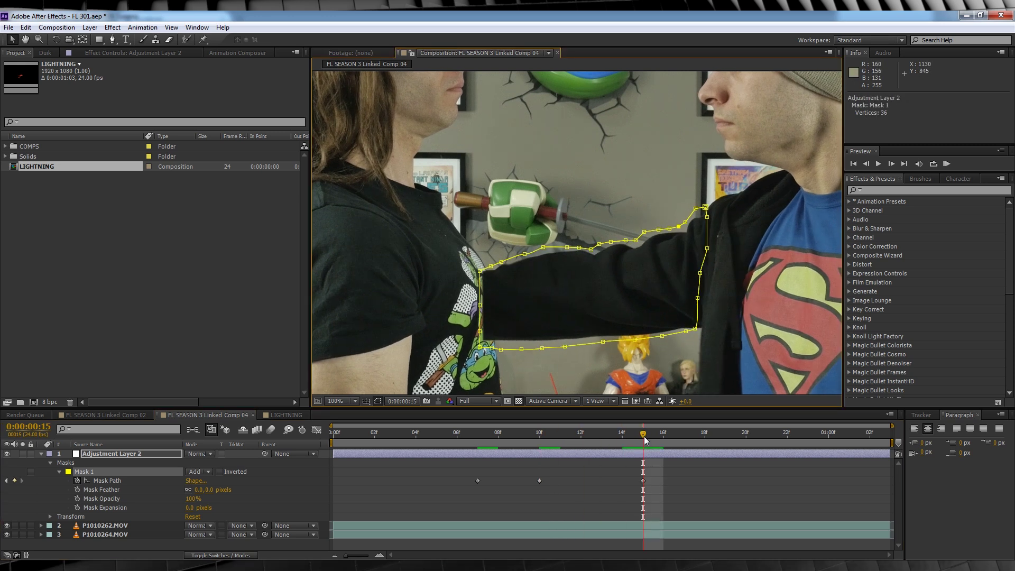
drag(543, 348, 545, 346)
drag(565, 346, 568, 344)
Adjust Mask 1's shoulder-side vertices at frame 18 and keyframe the path at 0:00:01:02
drag(644, 433, 705, 434)
drag(700, 274, 704, 273)
drag(698, 297, 697, 339)
click(870, 434)
double_click(696, 334)
Scale the adjustment layer's Mask 1 to fit the arm at frame 5 and widen it toward the shoulder at frame 3
drag(478, 434, 436, 434)
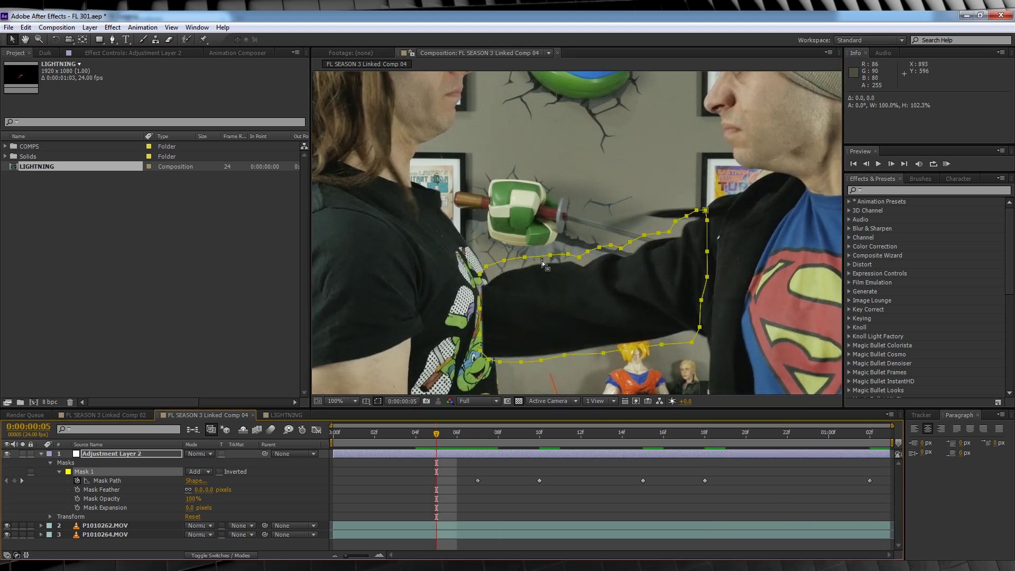
double_click(542, 259)
drag(594, 210, 594, 214)
drag(436, 433, 395, 434)
double_click(708, 253)
drag(708, 288, 722, 288)
Widen Mask 1 toward the shoulder at frame 2 and pull its upper vertices down onto the sleeve
drag(395, 433, 377, 433)
double_click(722, 254)
drag(722, 288, 736, 287)
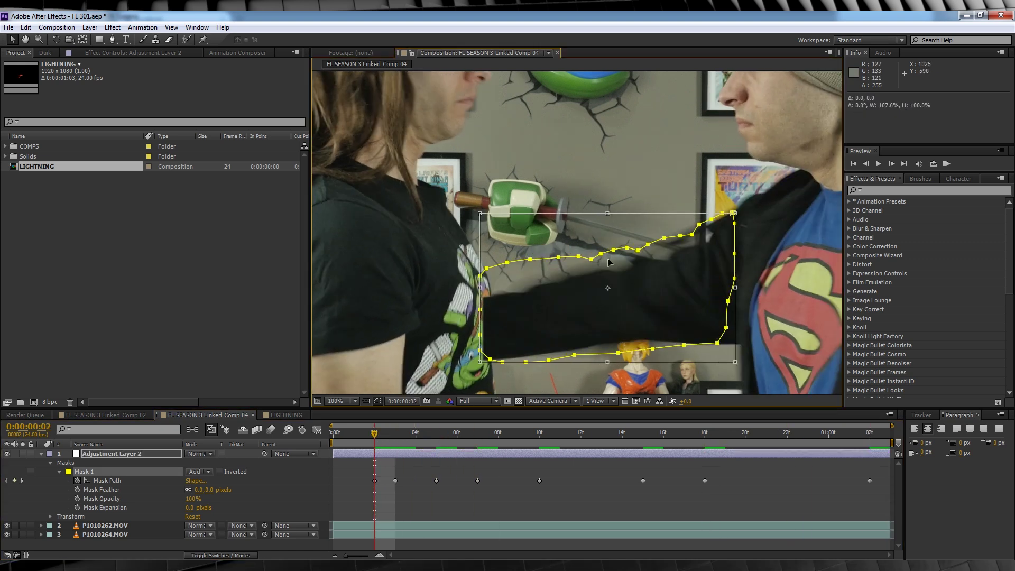
double_click(558, 340)
drag(664, 237, 666, 249)
drag(699, 224, 729, 219)
drag(734, 223, 731, 232)
drag(558, 258, 558, 272)
drag(530, 259, 479, 293)
drag(519, 279, 523, 287)
Widen Mask 1 at frame 1 and reshape its lower and upper edges around the blurred arm
key(Page_Up)
drag(717, 343, 725, 355)
double_click(729, 302)
drag(735, 290, 744, 290)
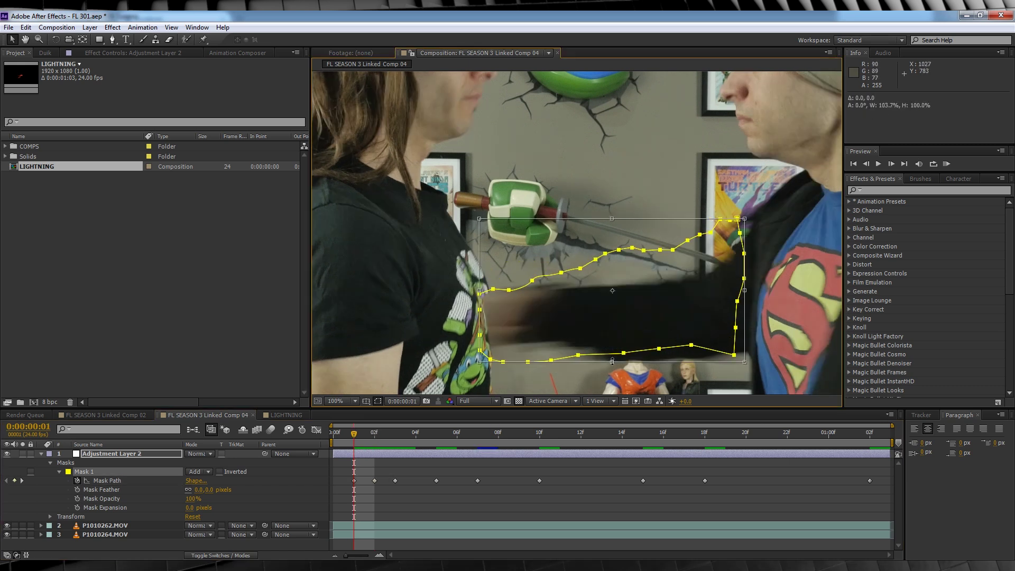
double_click(559, 371)
drag(612, 362, 553, 361)
drag(528, 375, 526, 359)
drag(503, 375, 508, 355)
drag(491, 372, 494, 354)
drag(596, 263, 597, 274)
drag(580, 273, 577, 280)
drag(605, 256, 612, 274)
drag(618, 252, 627, 274)
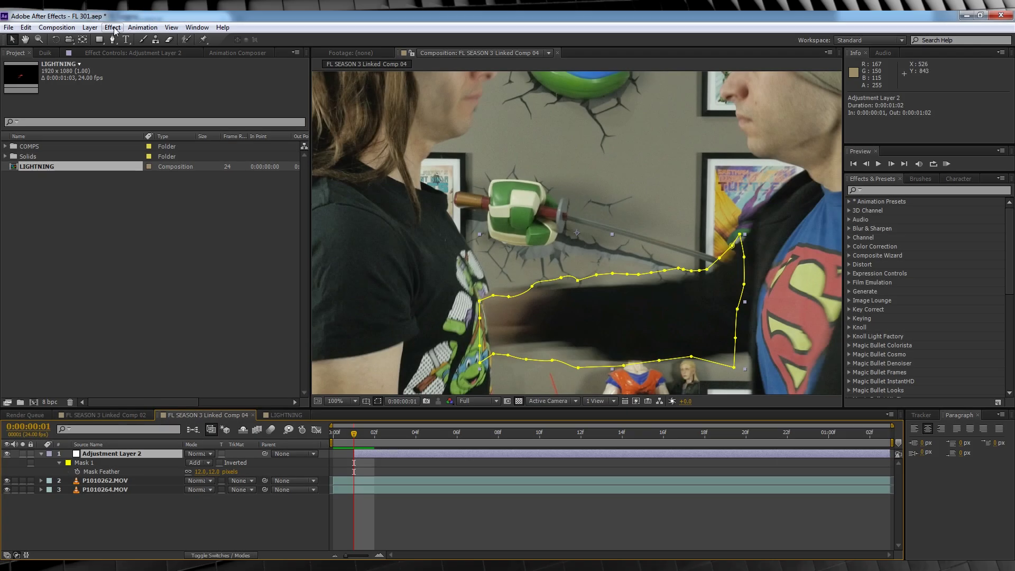
Apply Box Blur to the adjustment layer with a blur radius of 12 and horizontal blur dimensions
click(113, 27)
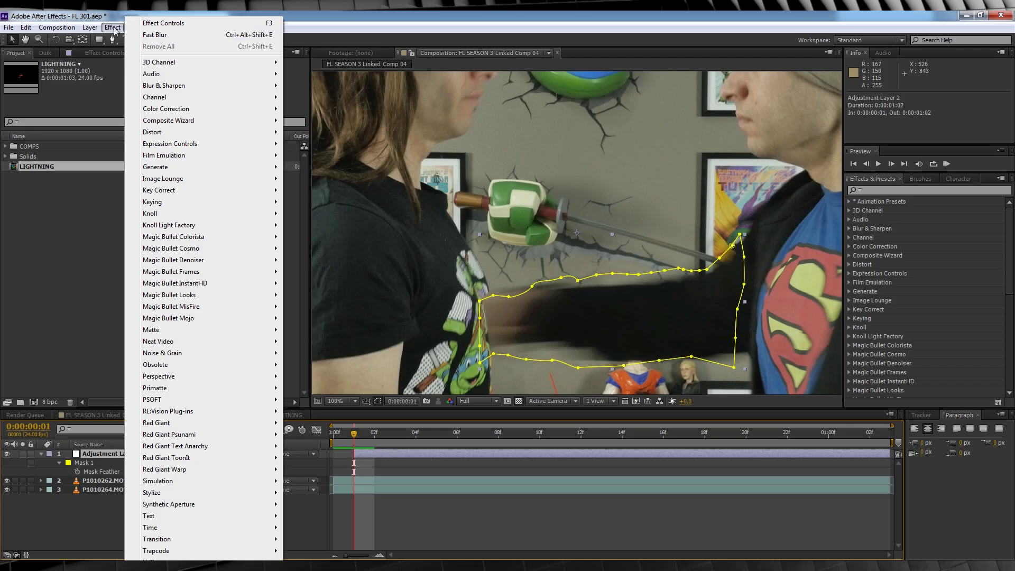
mouse_move(168, 90)
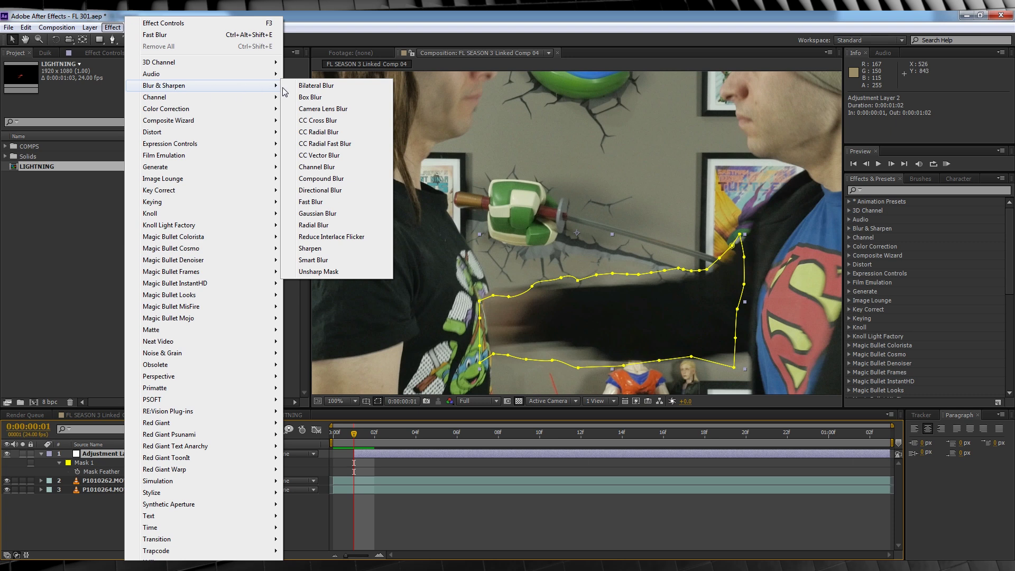
click(305, 98)
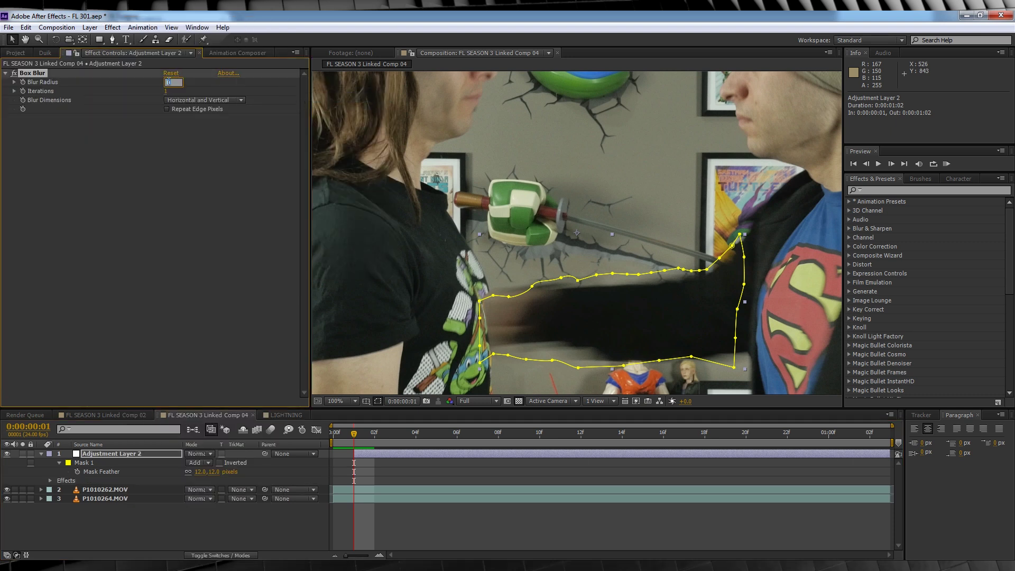
text(12.)
click(204, 100)
click(199, 126)
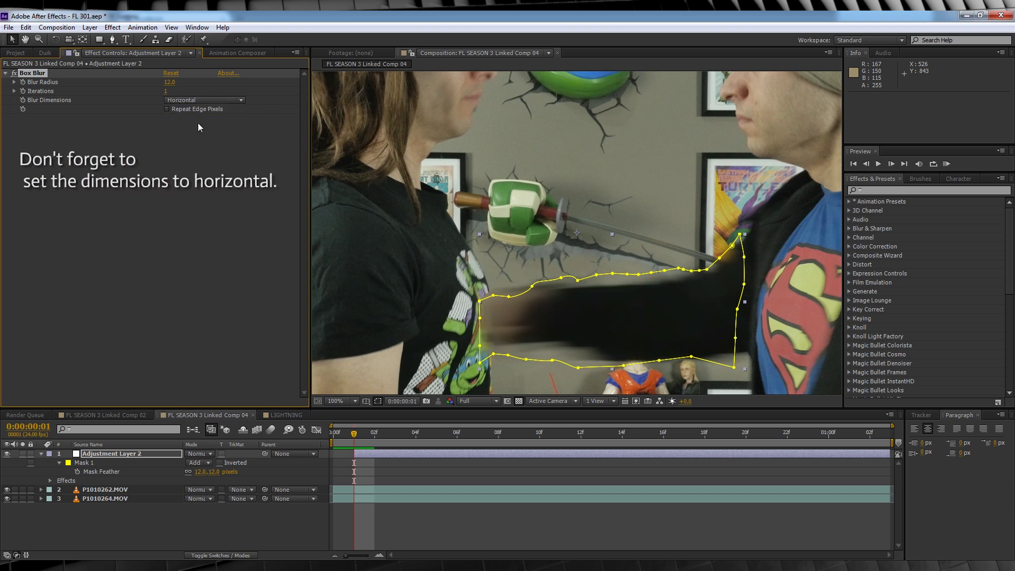
Add the expression wiggle (20,5) to Box Blur's Iterations
key(Return)
alt+click(24, 91)
text(wiggle (20,5)
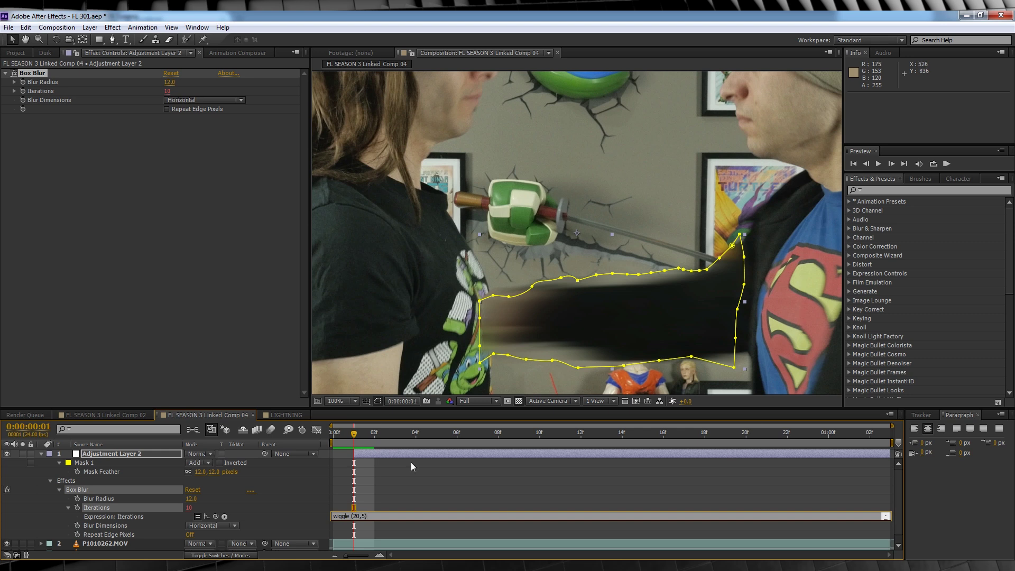
click(411, 484)
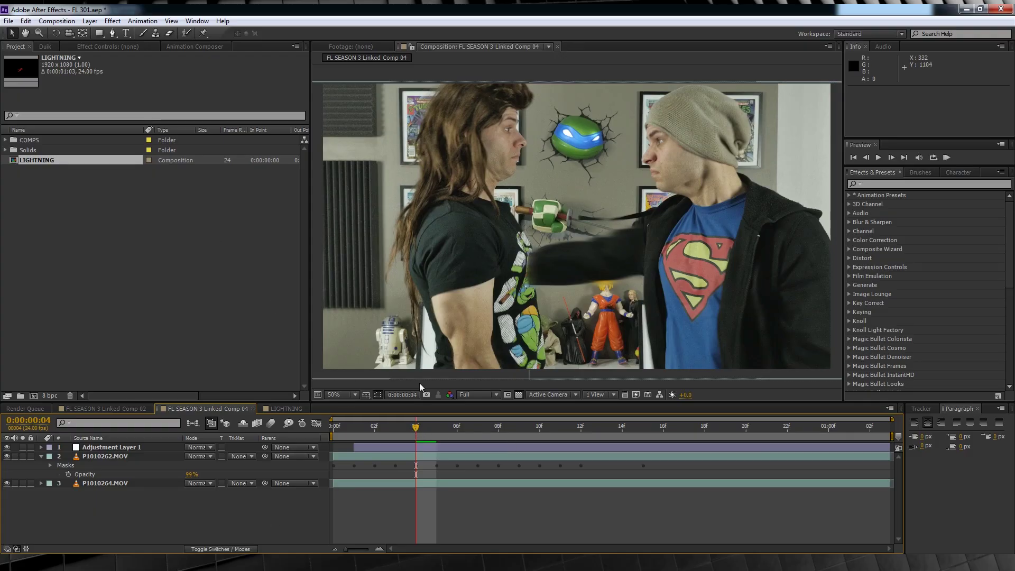
Place the LIGHTNING composition above all layers in FL SEASON 3 Linked Comp 04 and set its blending mode to Screen
click(290, 409)
click(224, 407)
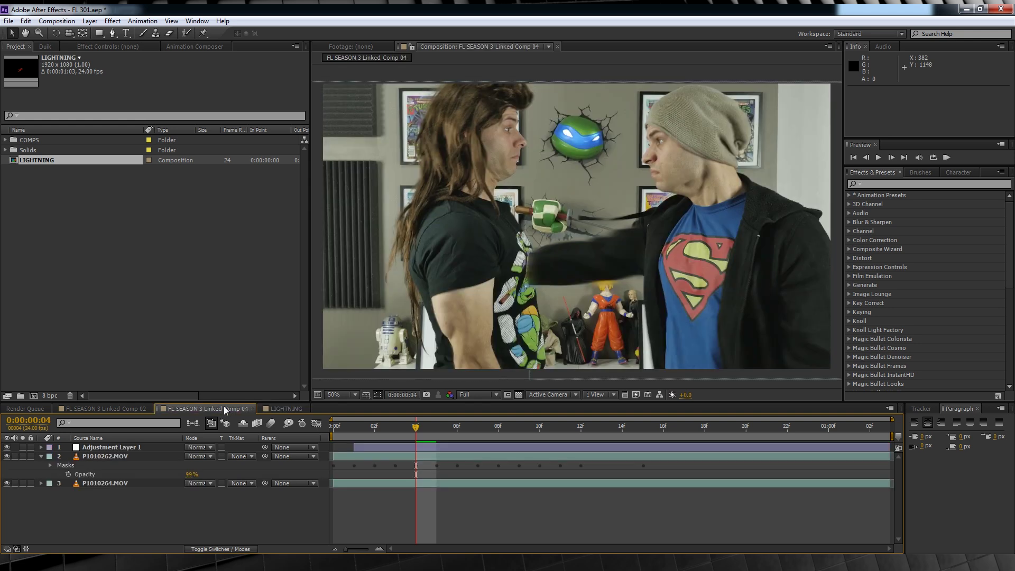
drag(37, 161, 182, 459)
click(204, 449)
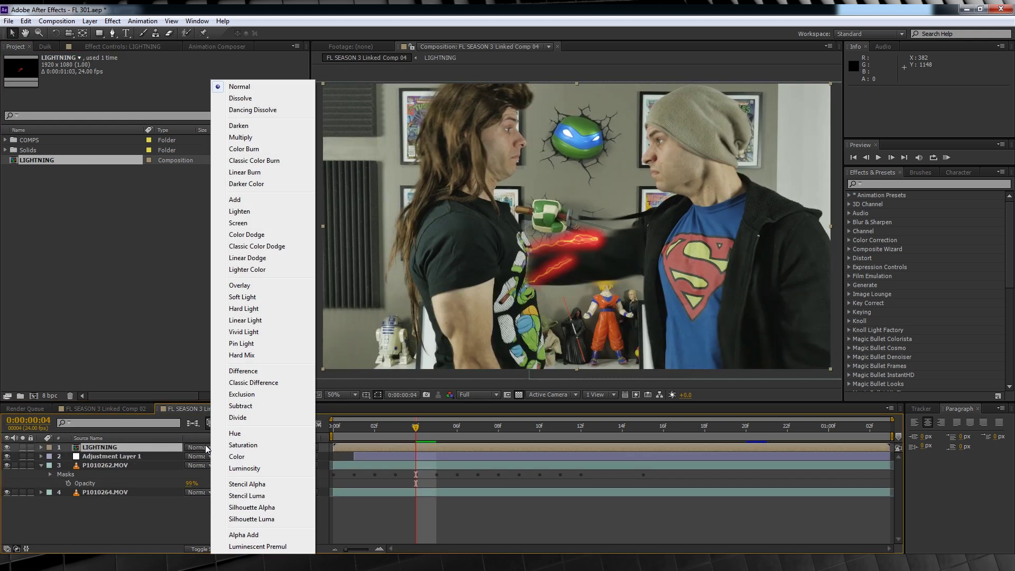
click(248, 224)
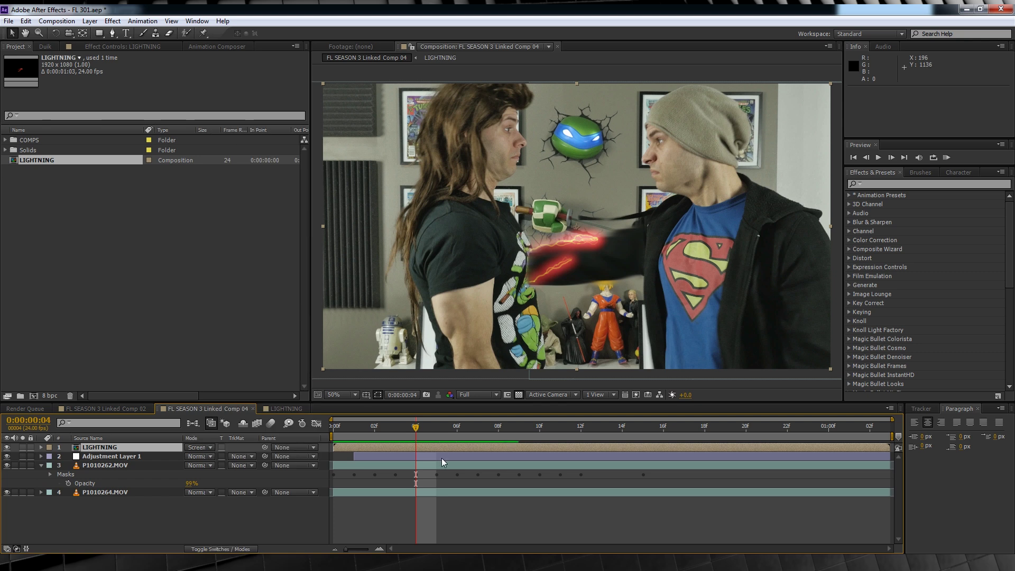
drag(398, 432, 445, 434)
drag(428, 434, 451, 434)
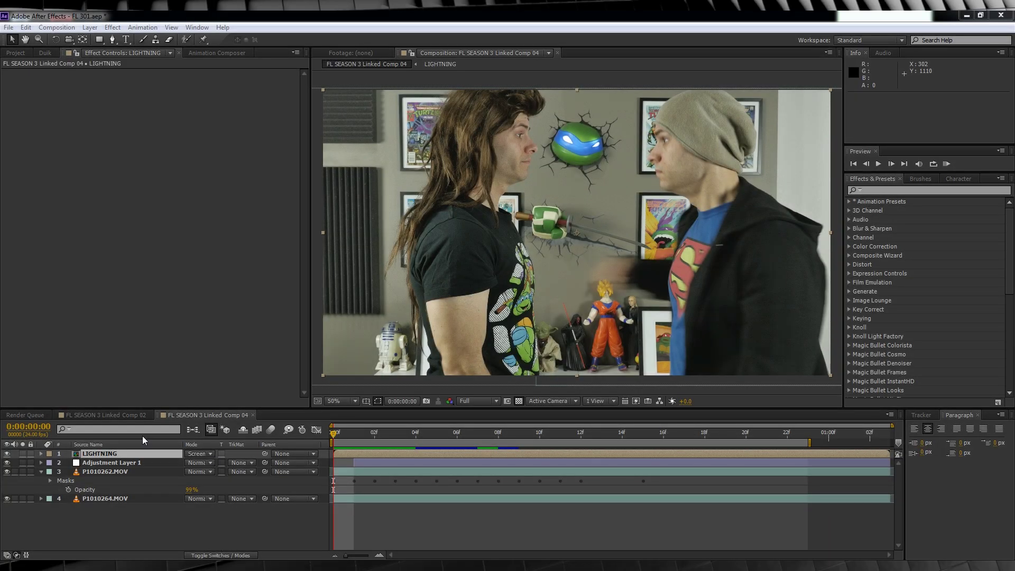
Apply the CC Light Rays effect to the LIGHTNING layer
click(114, 457)
click(113, 27)
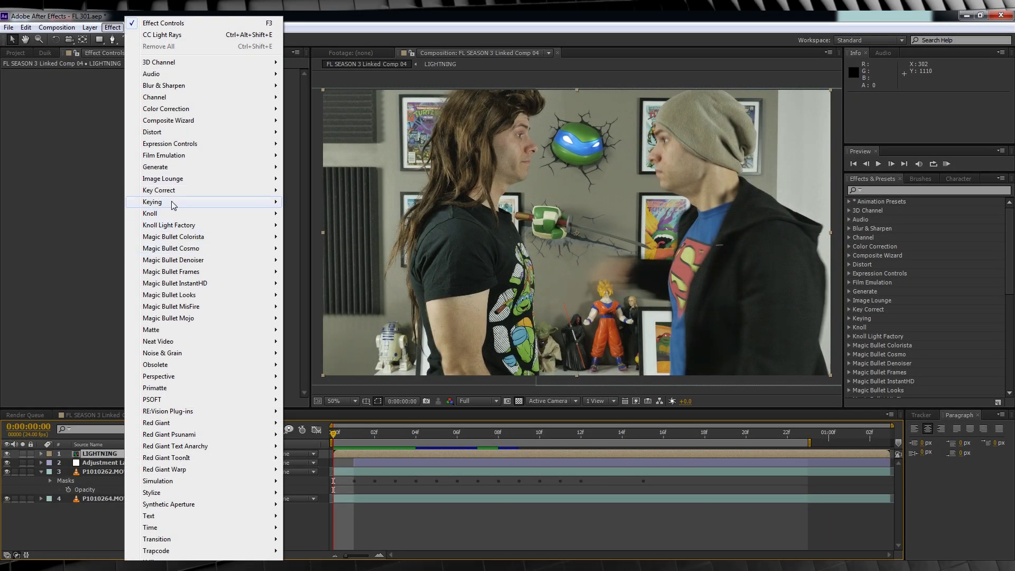
mouse_move(159, 167)
click(318, 248)
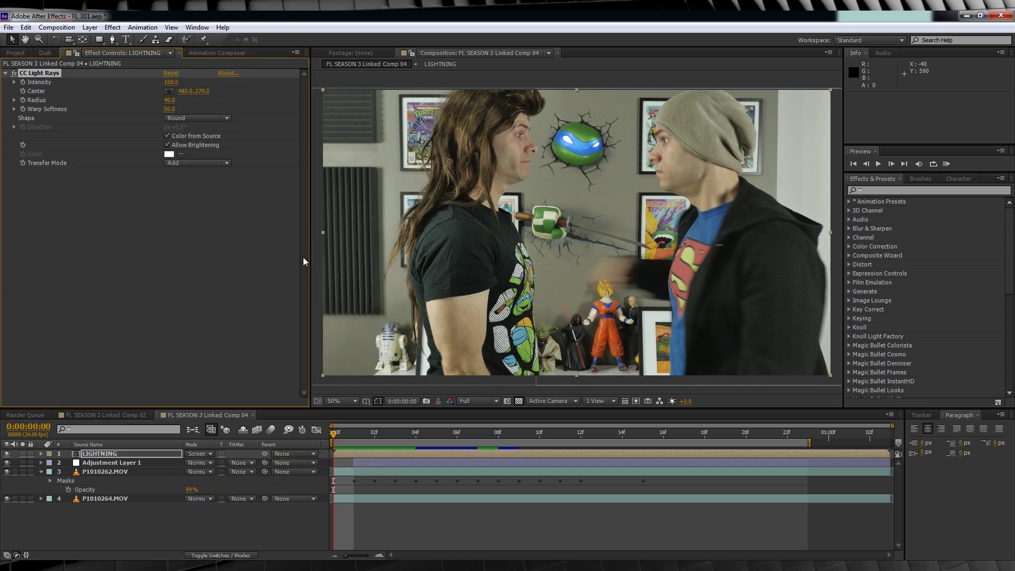
Center the CC Light Rays on the chest impact point at frame 2 and set the intensity to 350
drag(336, 434, 380, 433)
click(168, 91)
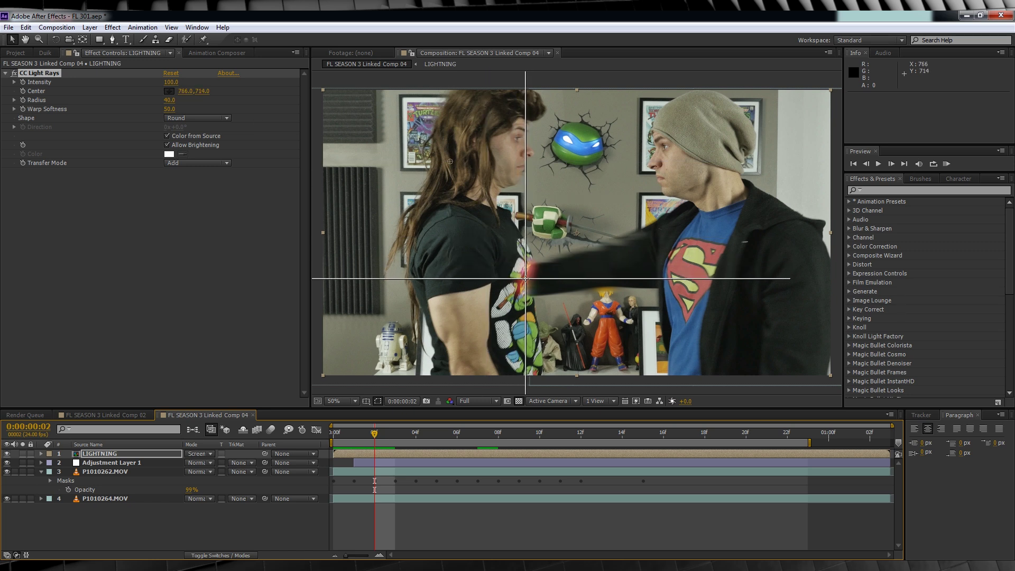
click(523, 278)
click(170, 83)
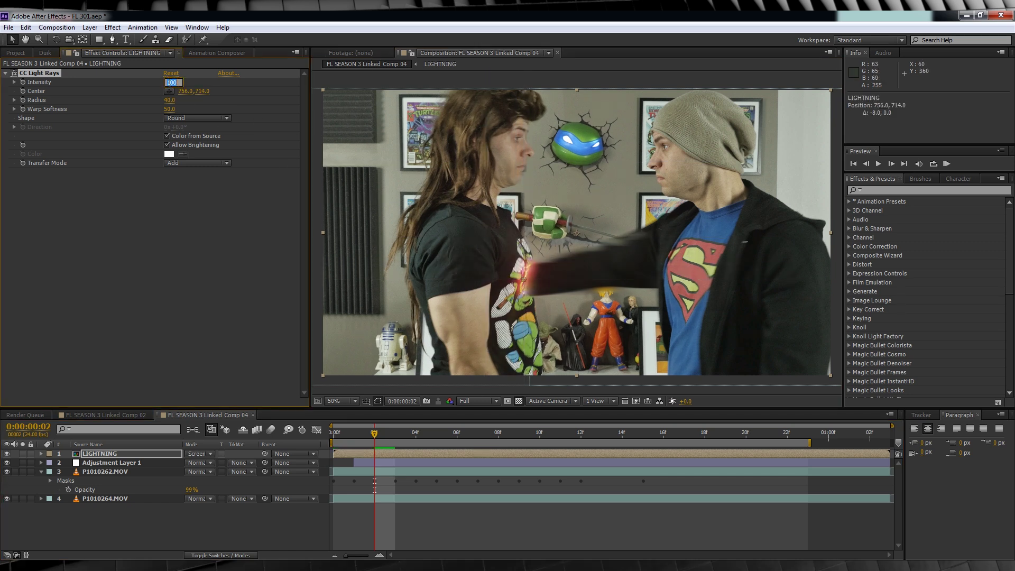
text(350)
key(Return)
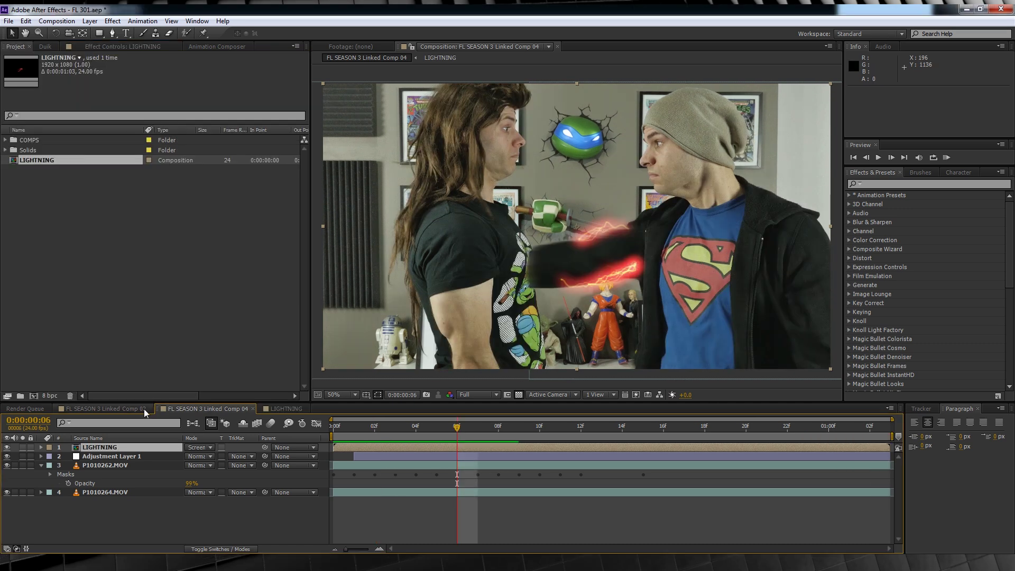
Open FL SEASON 3 Linked Comp 02 and preview it from frame 12
click(144, 408)
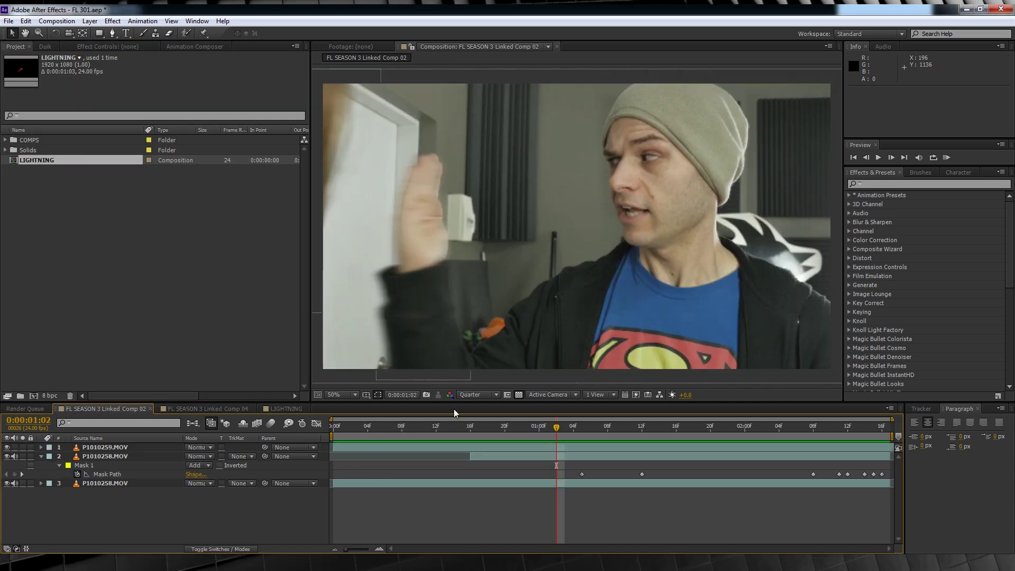
click(432, 430)
key(space)
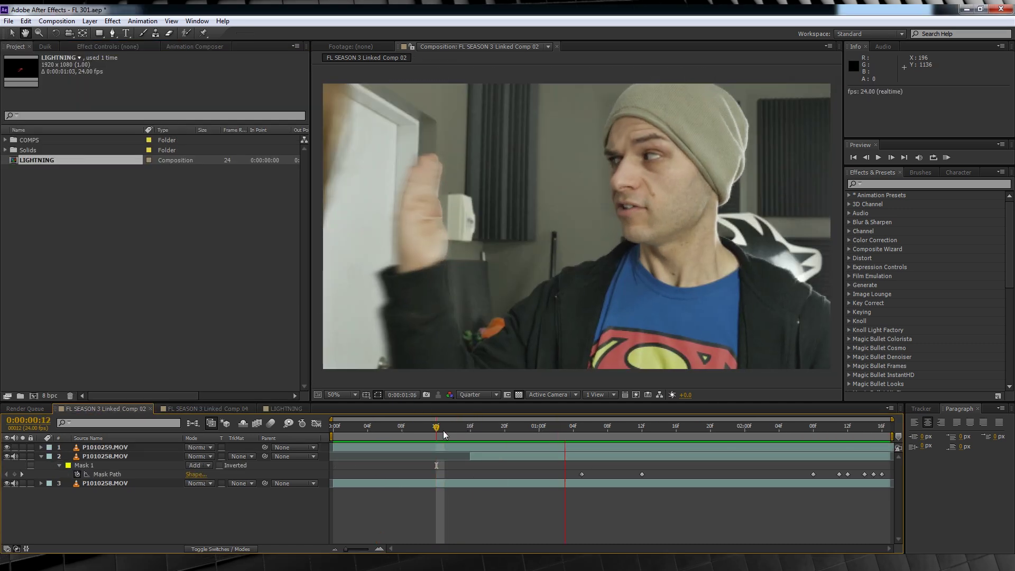